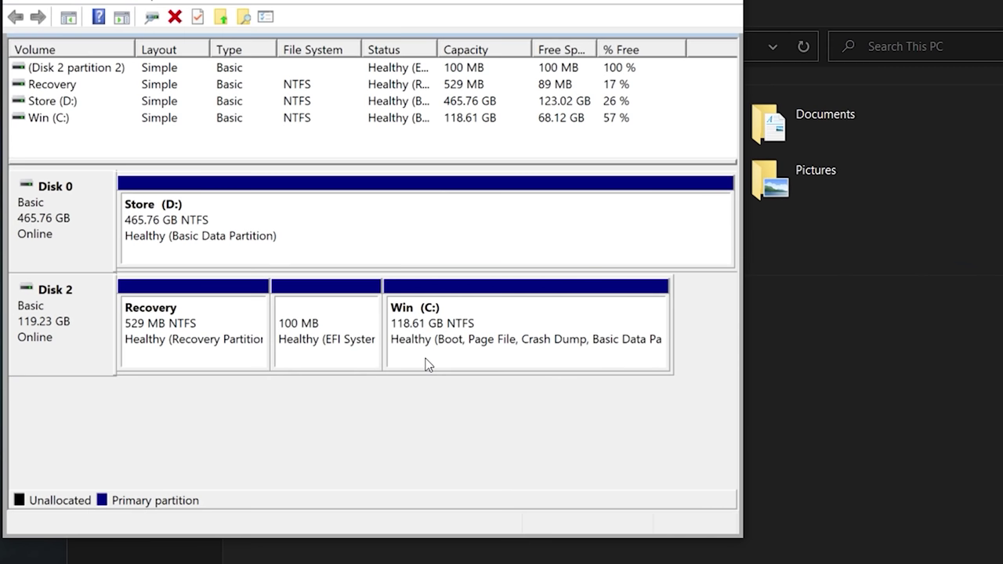
Change the Sandisk_1 partition's drive letter to O and accept the warning.
right_click(303, 300)
left_click(420, 392)
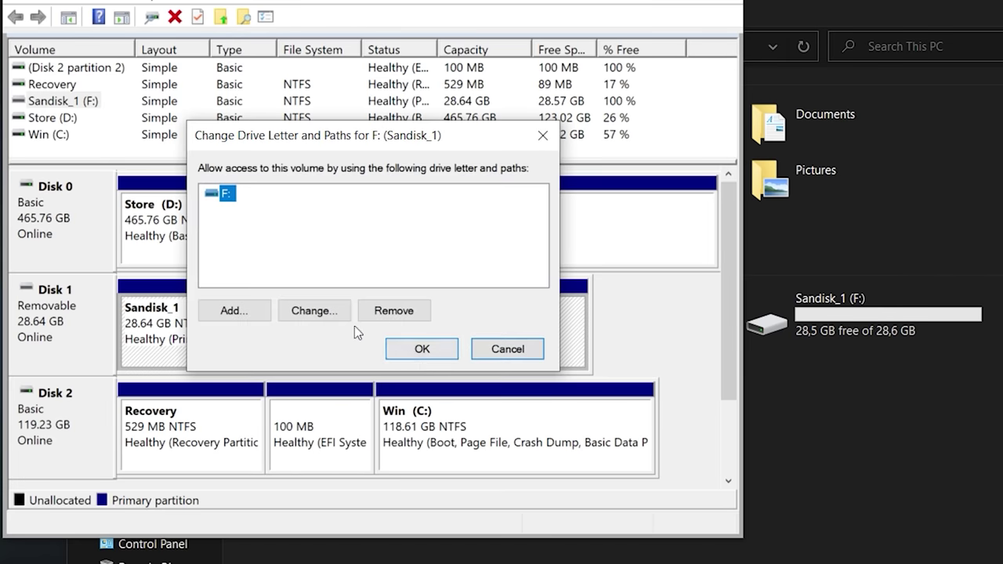
left_click(322, 309)
left_click(527, 224)
left_click(520, 395)
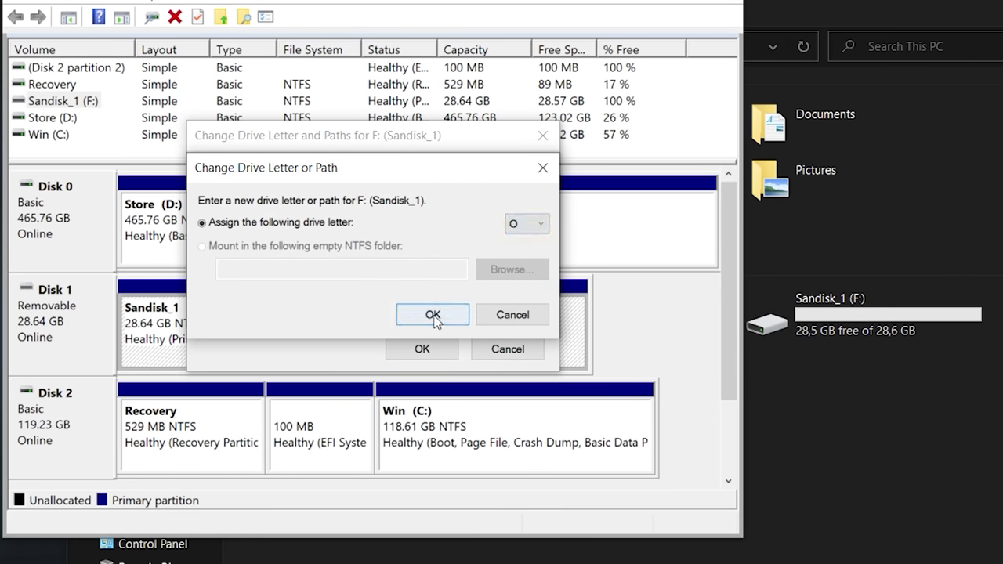
left_click(432, 314)
left_click(700, 437)
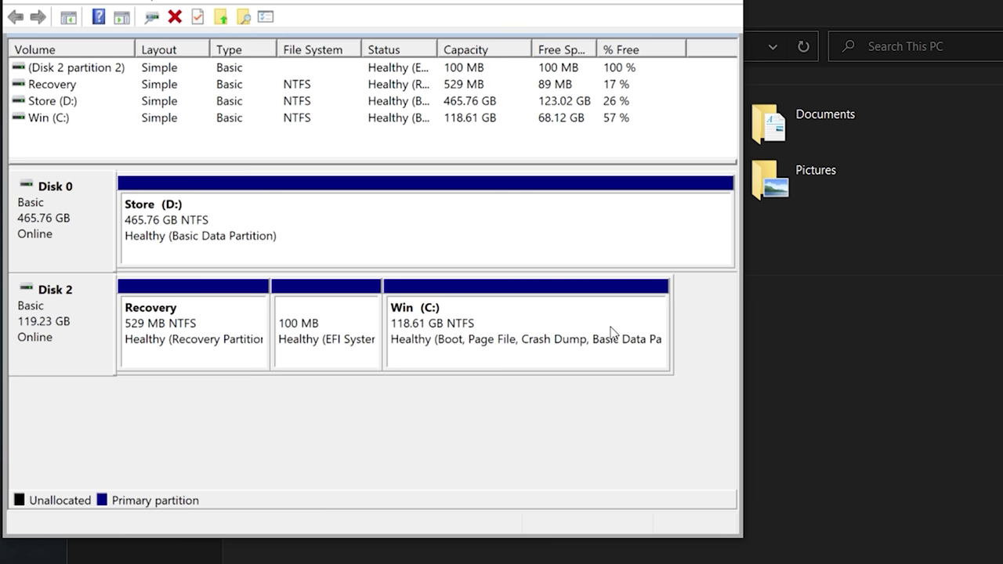
Change the Sandisk_2 partition's drive letter to O and accept the warning.
right_click(394, 319)
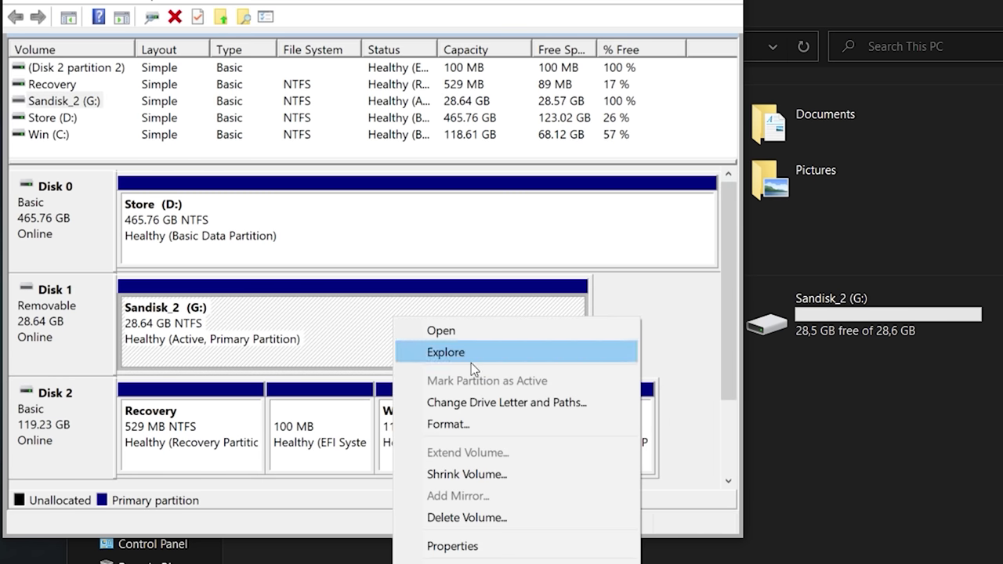
left_click(506, 401)
left_click(306, 309)
left_click(528, 224)
left_click(521, 395)
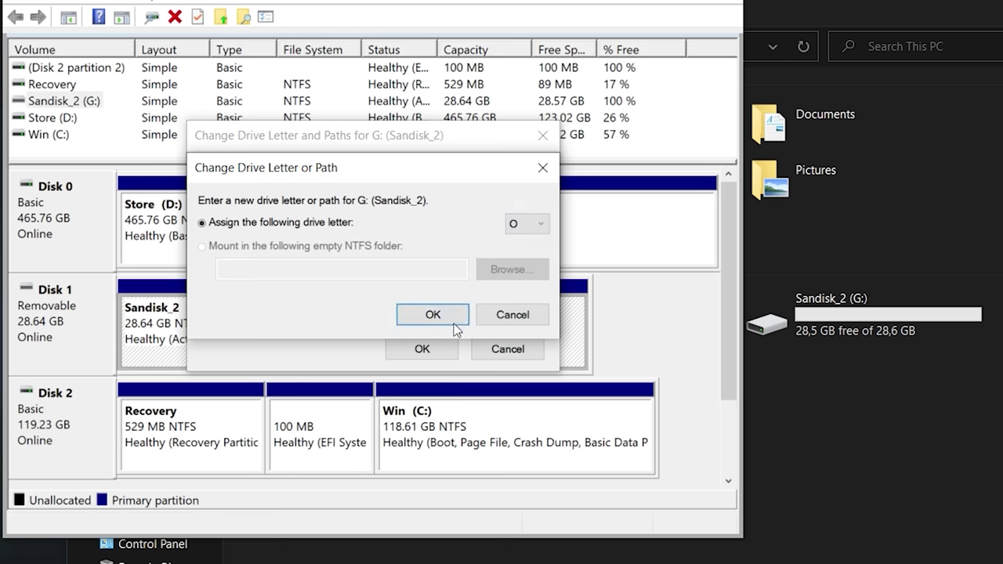
left_click(452, 321)
left_click(695, 440)
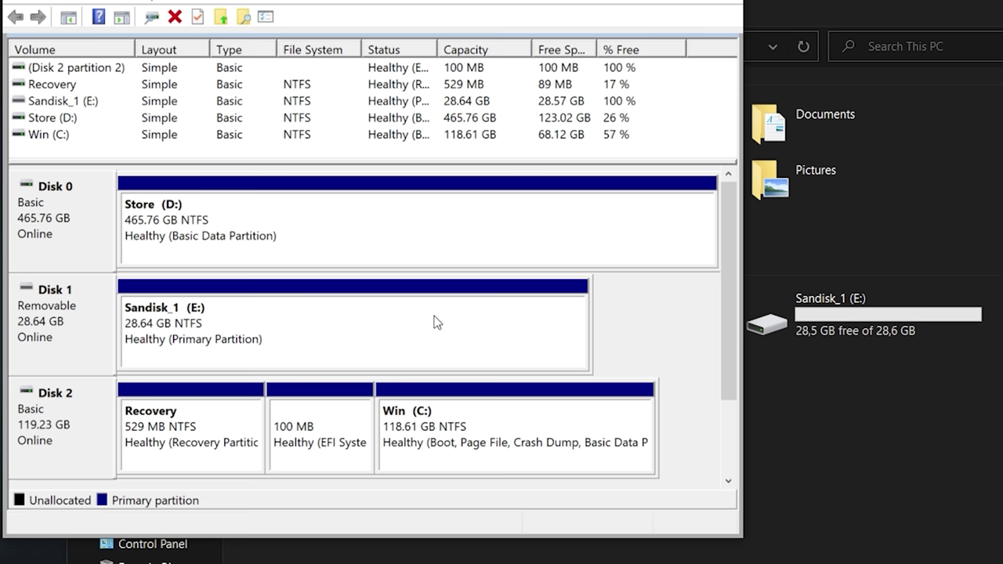
Reassign Sandisk_1 from E to drive letter O once it is plugged in again.
right_click(436, 322)
left_click(502, 403)
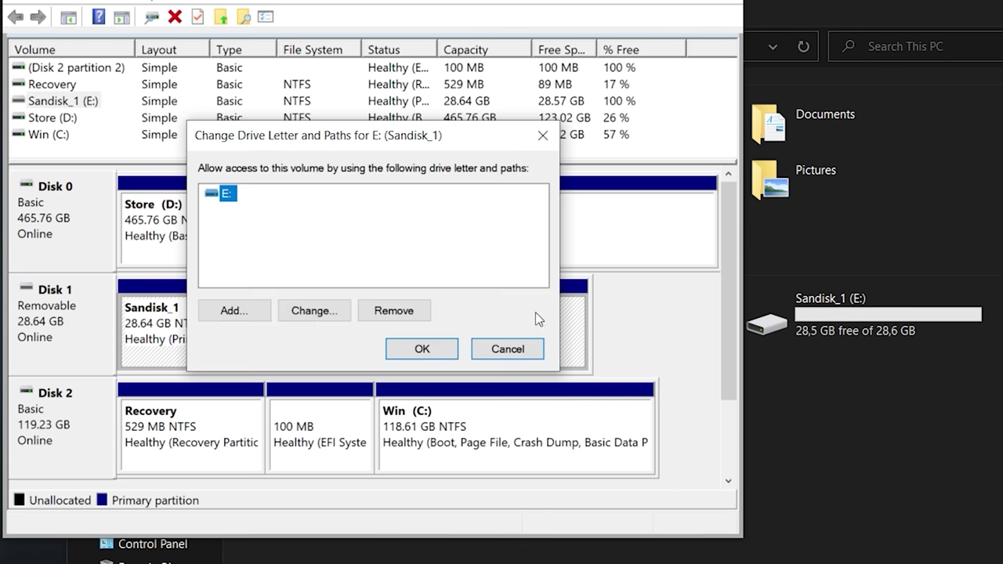
left_click(329, 310)
left_click(526, 224)
left_click(513, 395)
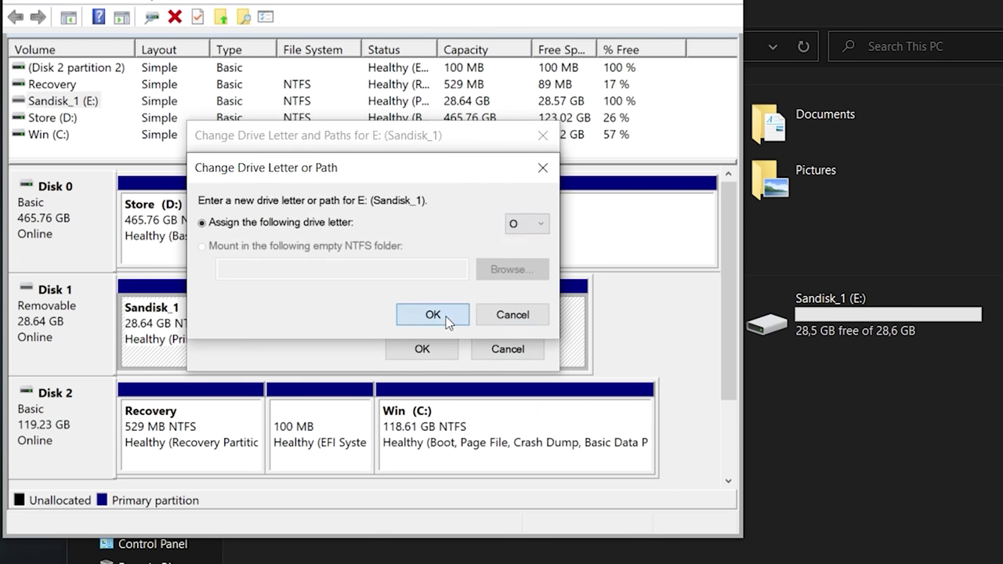
left_click(442, 316)
left_click(689, 433)
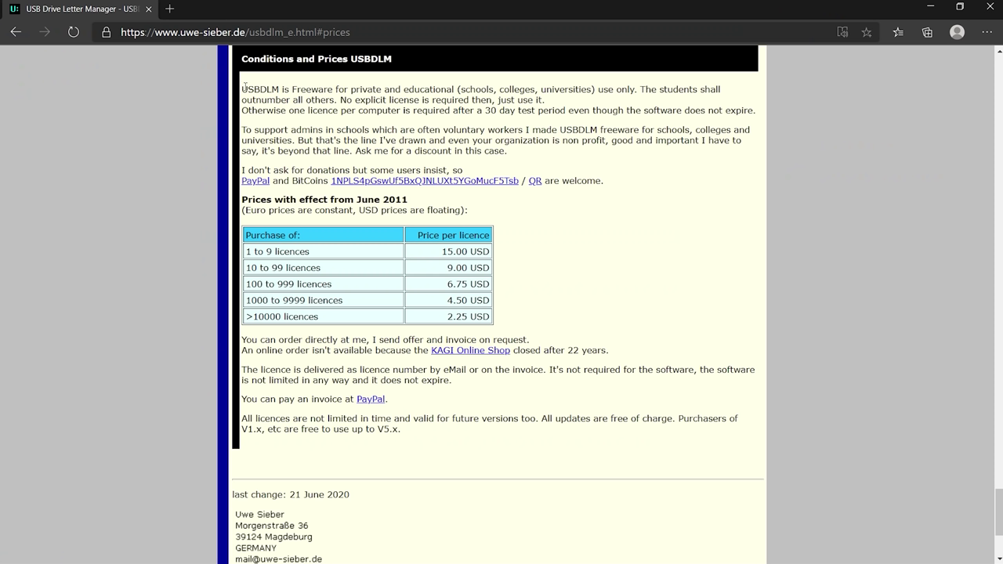
Run the downloaded usbdlm_x64.msi installer past the SmartScreen warning and the admin prompt.
left_click_drag(242, 89, 639, 91)
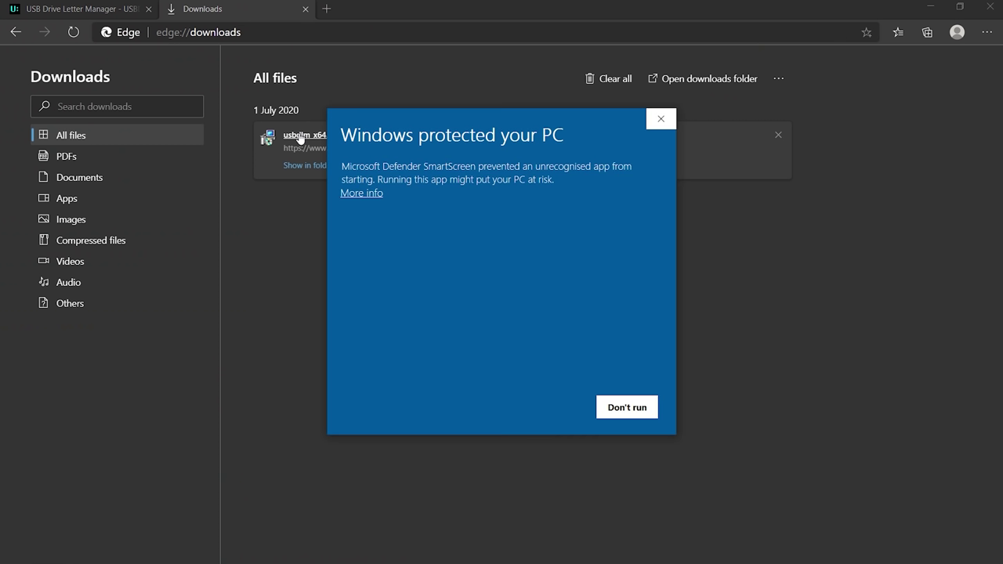
left_click(352, 193)
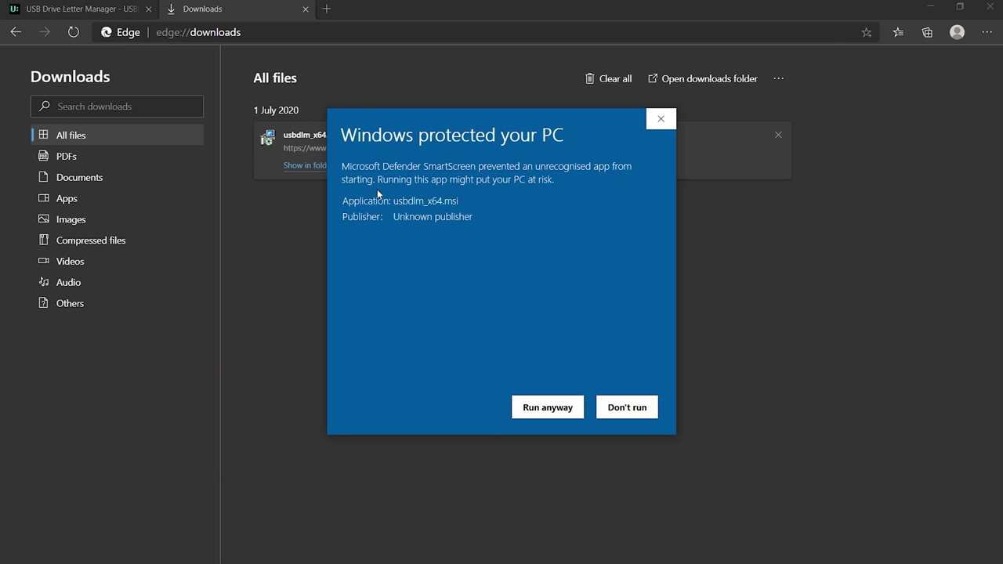
left_click(538, 406)
left_click(452, 367)
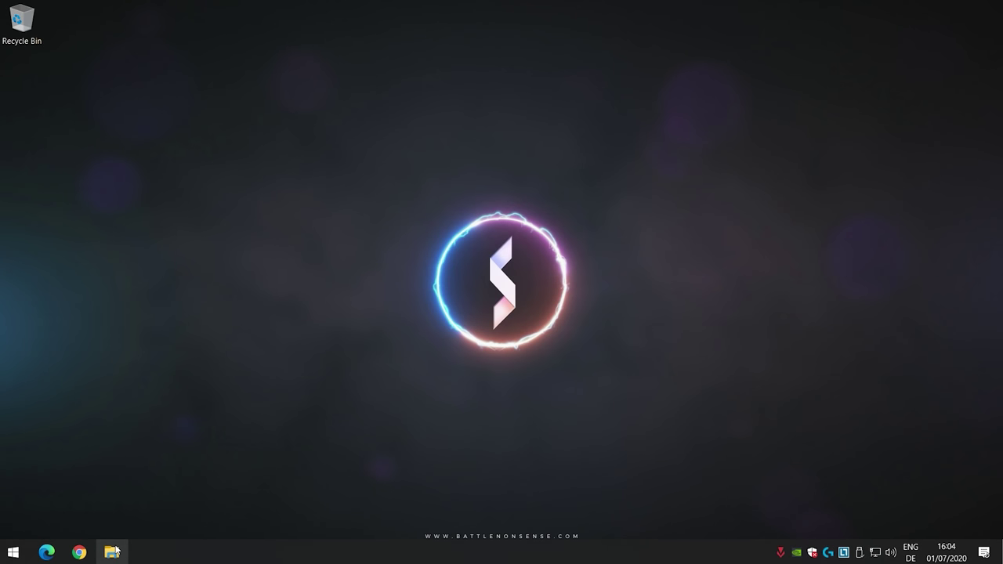
Browse in File Explorer to the C:\Program Files\USBDLM folder.
left_click(112, 551)
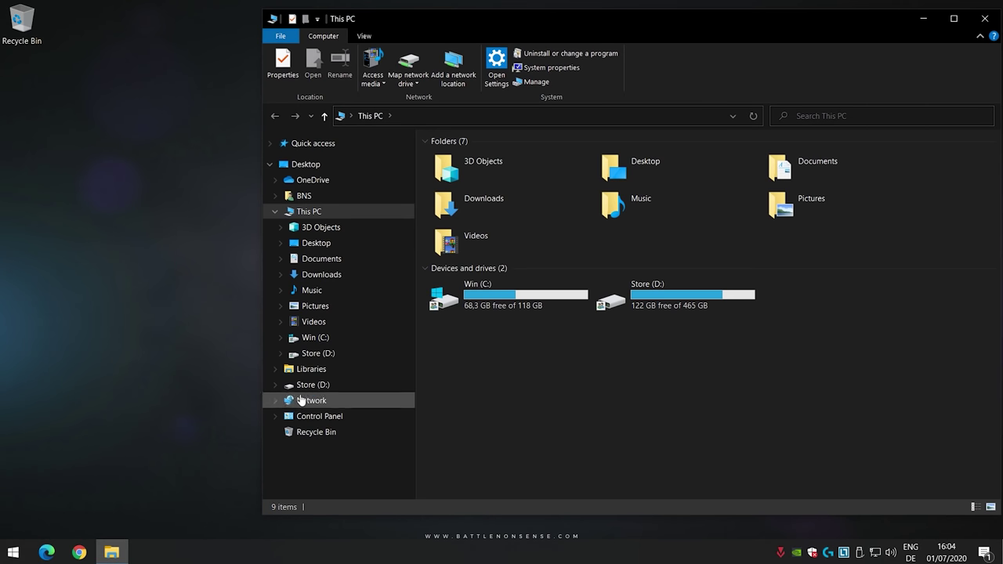
left_click(317, 343)
left_click(280, 337)
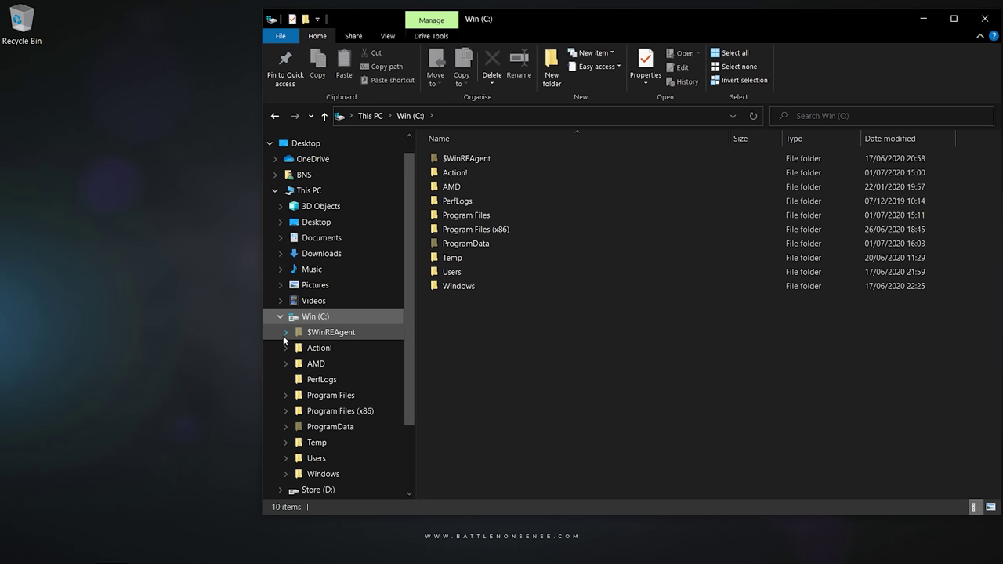
left_click(285, 395)
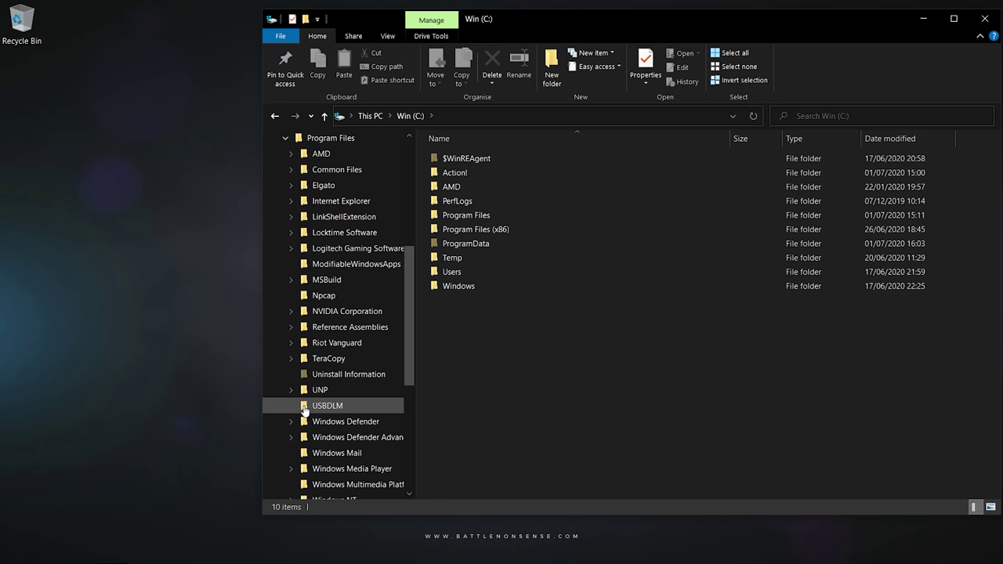
left_click(304, 408)
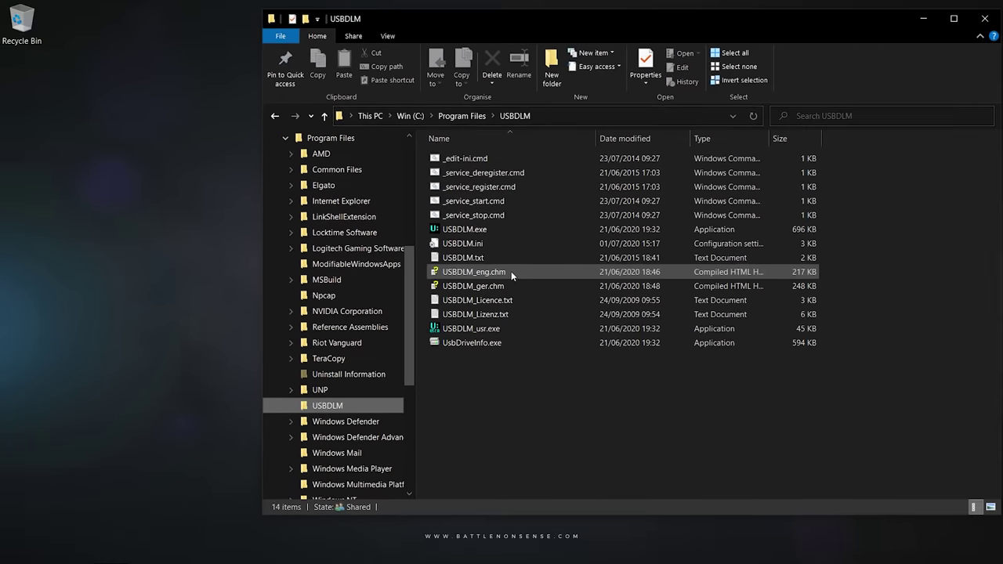
Open USBDLM_eng.chm, look through the Balloon Tips topics, then close the help.
left_click(504, 268)
double_click(503, 273)
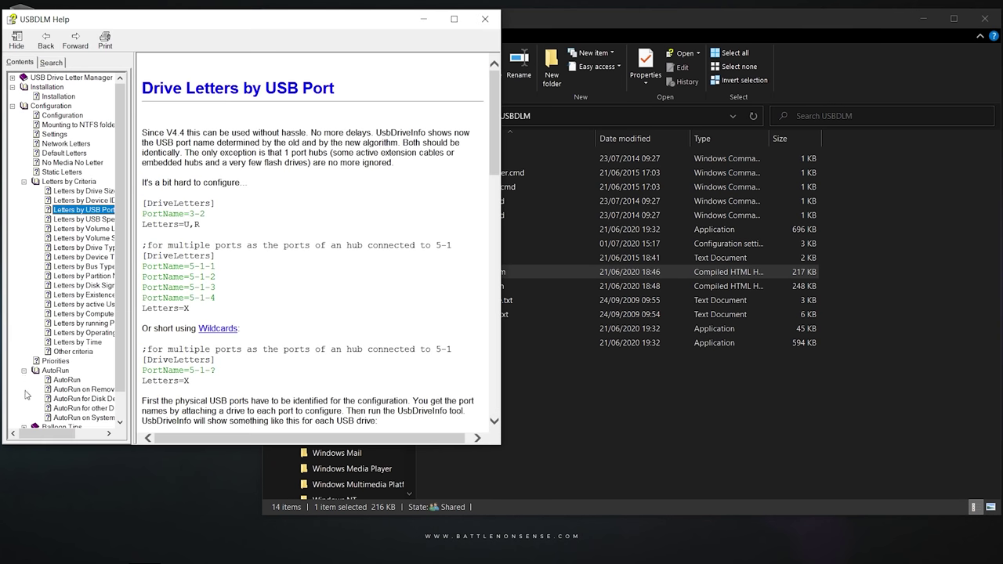
scroll(25, 396, "down", 1)
left_click(24, 399)
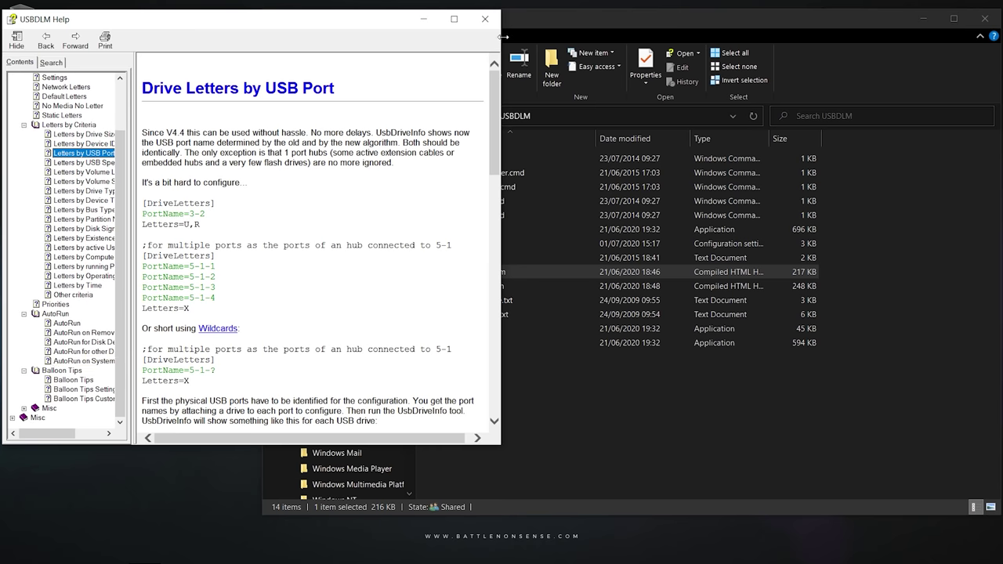
left_click(485, 19)
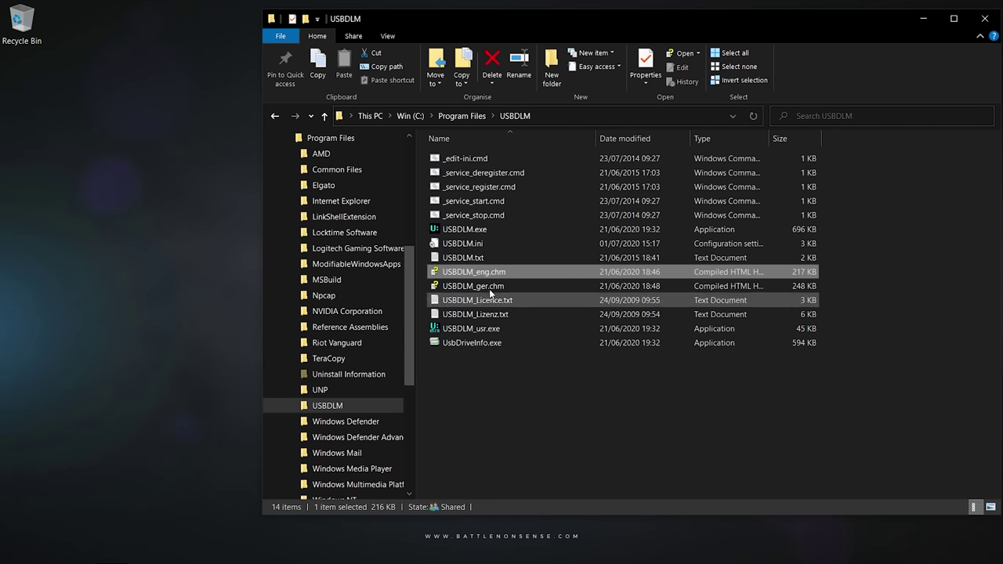
Open USBDLM.ini as administrator via _edit-ini.cmd and add a DeviceID= line under [DriveLetters].
double_click(466, 160)
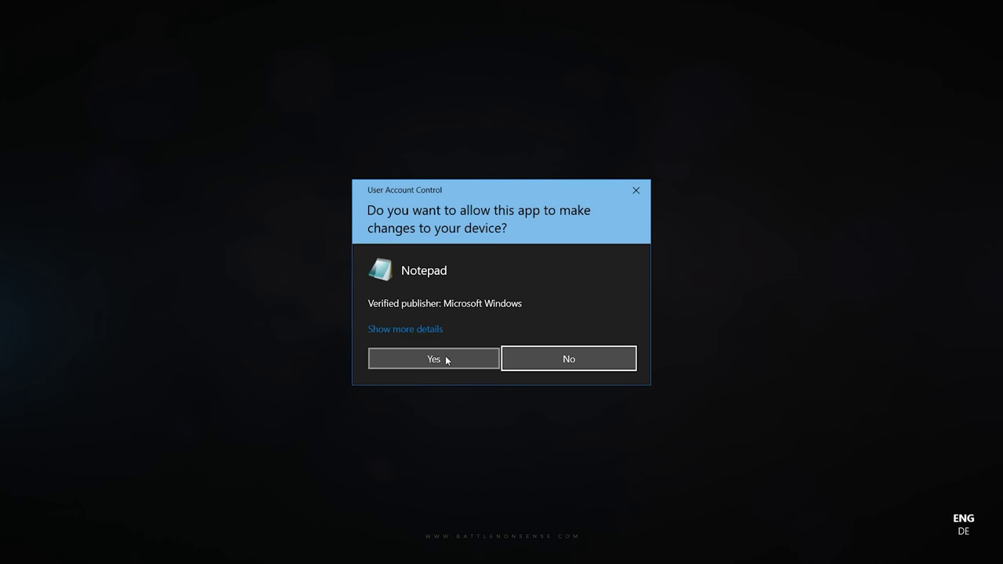
left_click(446, 358)
scroll(997, 391, "down", 10)
scroll(997, 392, "down", 3)
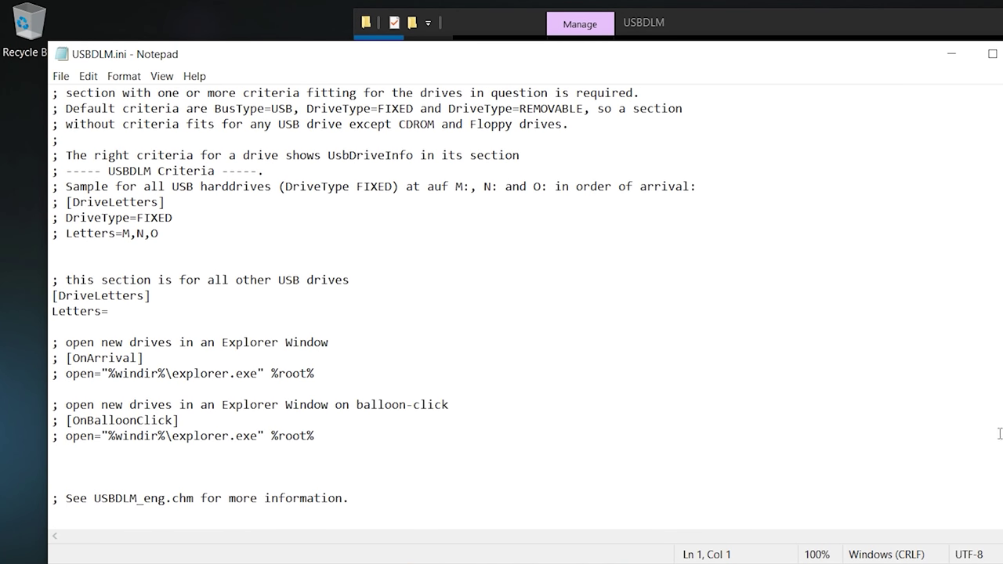
left_click(172, 296)
key("Return")
type("DeviceID=")
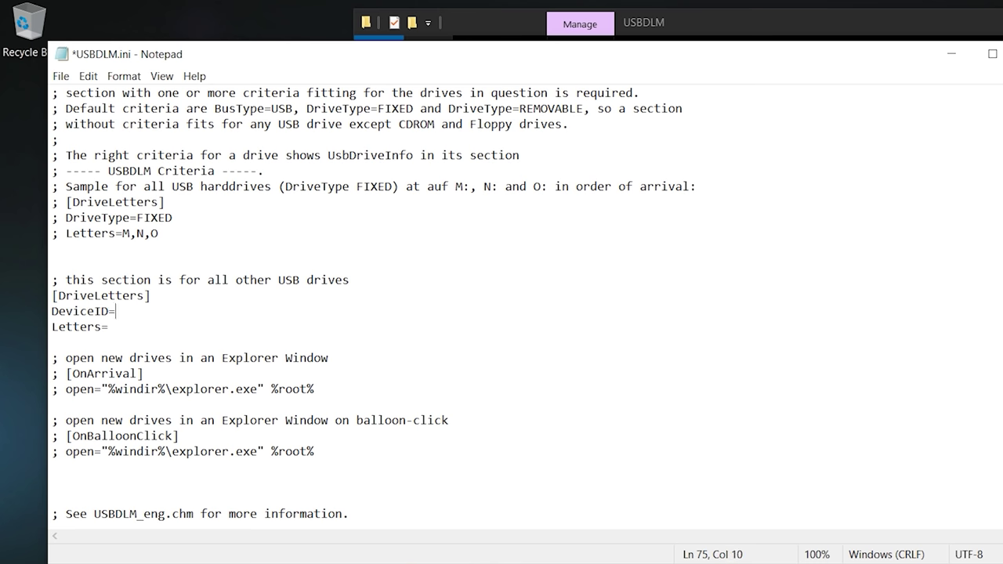
Launch Disk Management by searching for 'part' from the Start menu.
key("super")
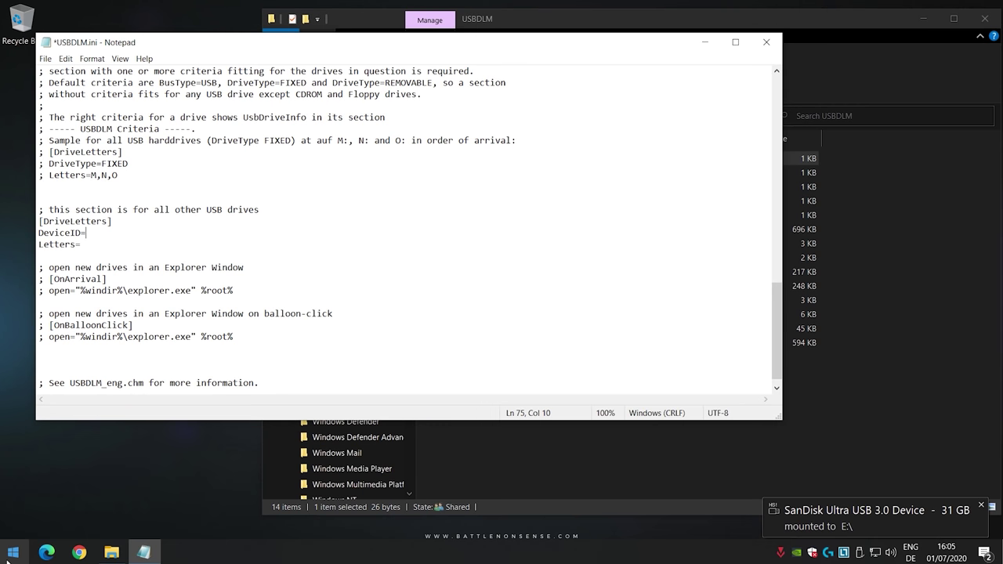
type("part")
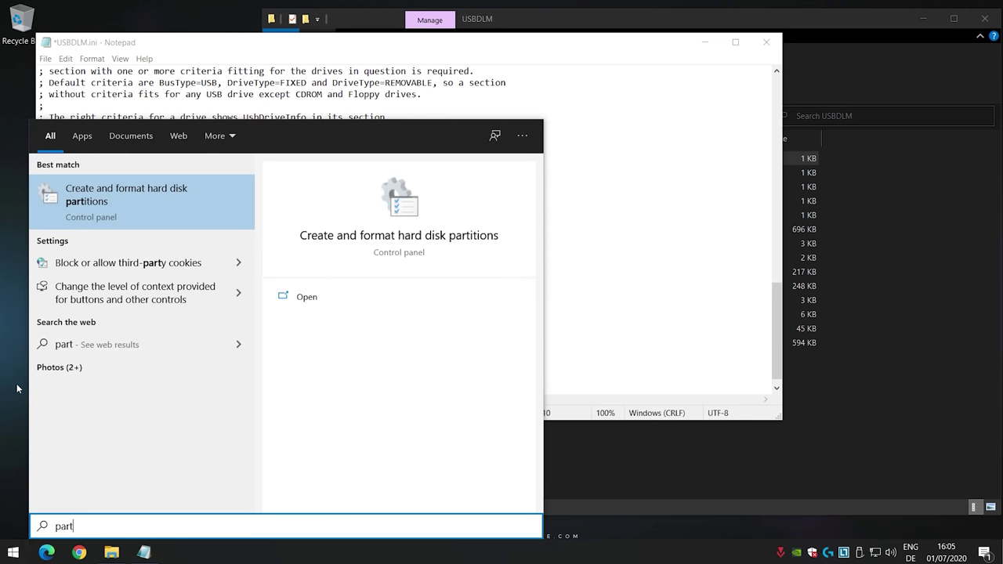
key("Return")
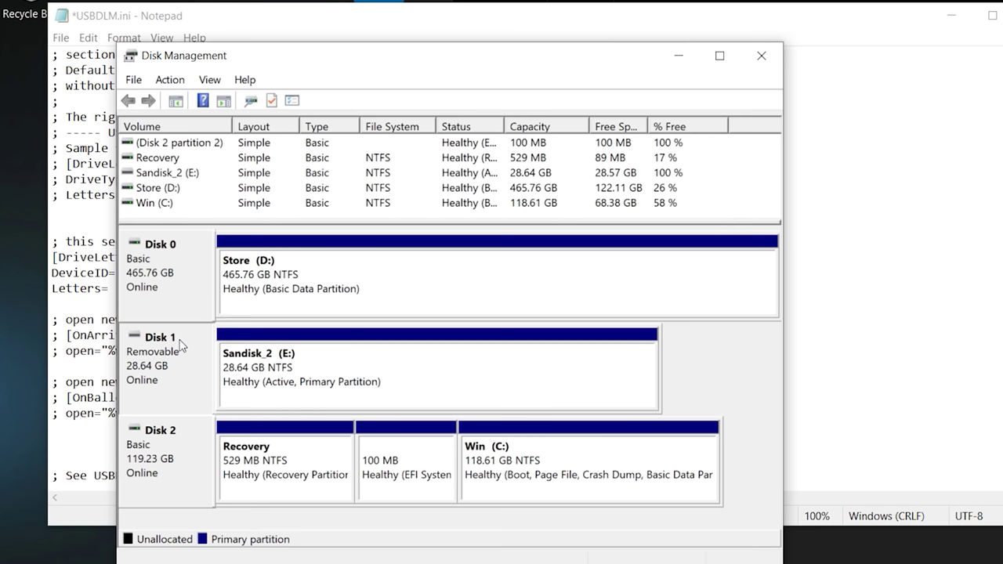
Copy the Disk 1 flash drive's Device instance path from its Details properties.
right_click(179, 345)
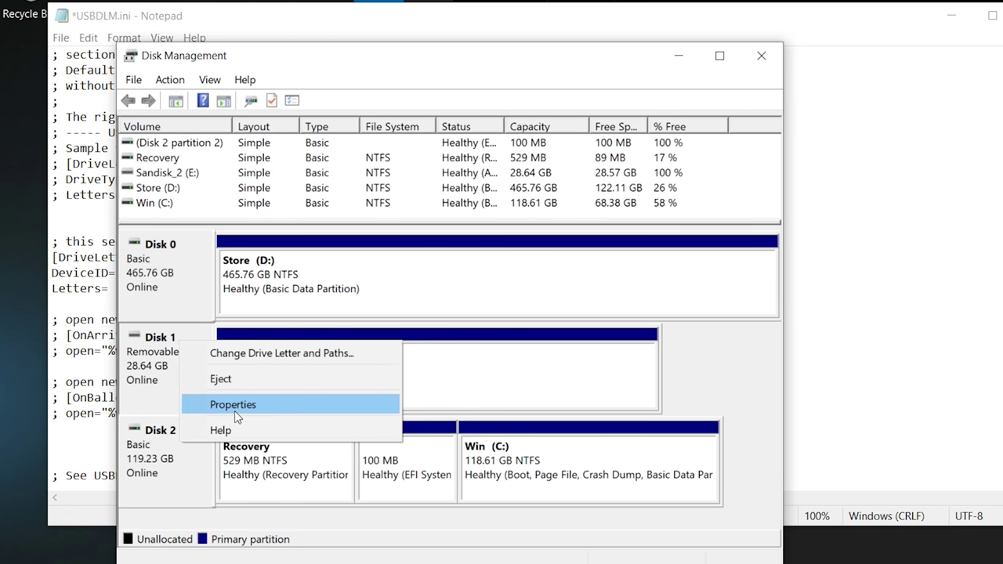
left_click(234, 404)
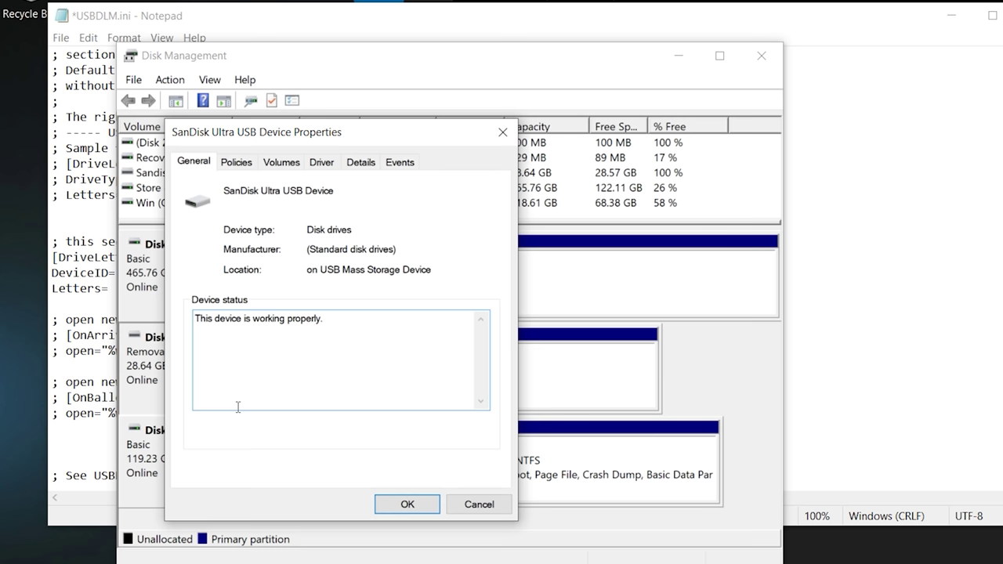
left_click(349, 165)
left_click(266, 246)
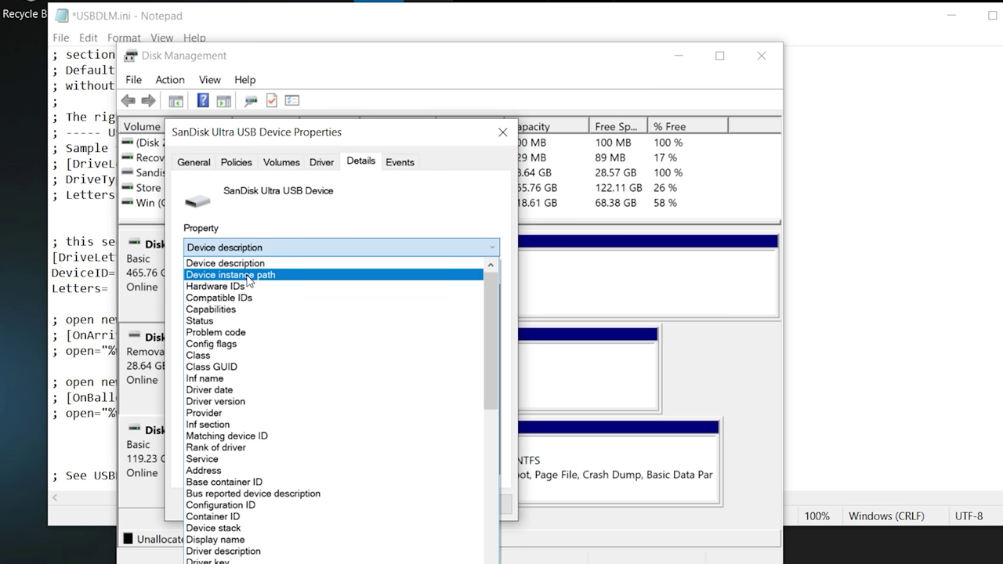
left_click(248, 275)
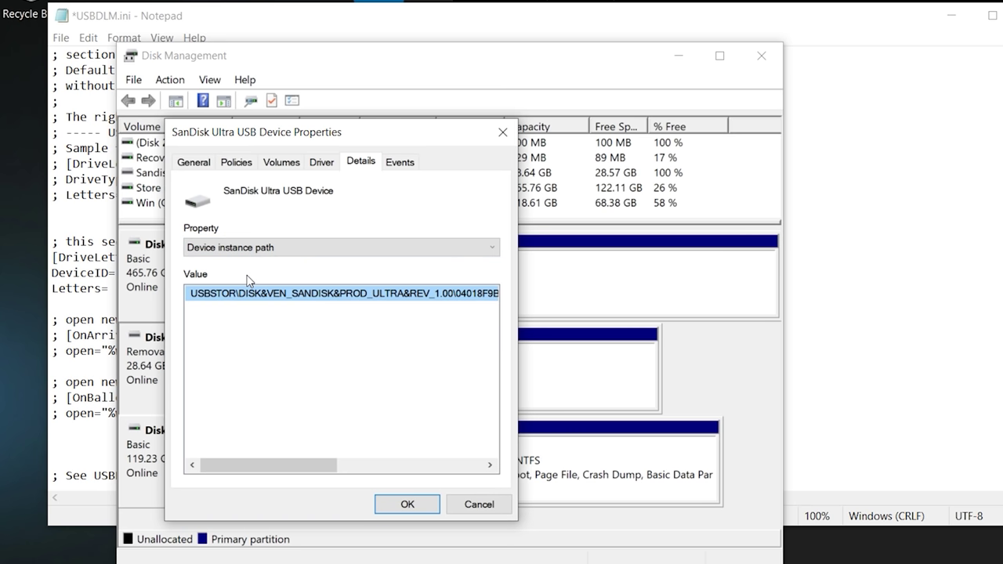
right_click(245, 293)
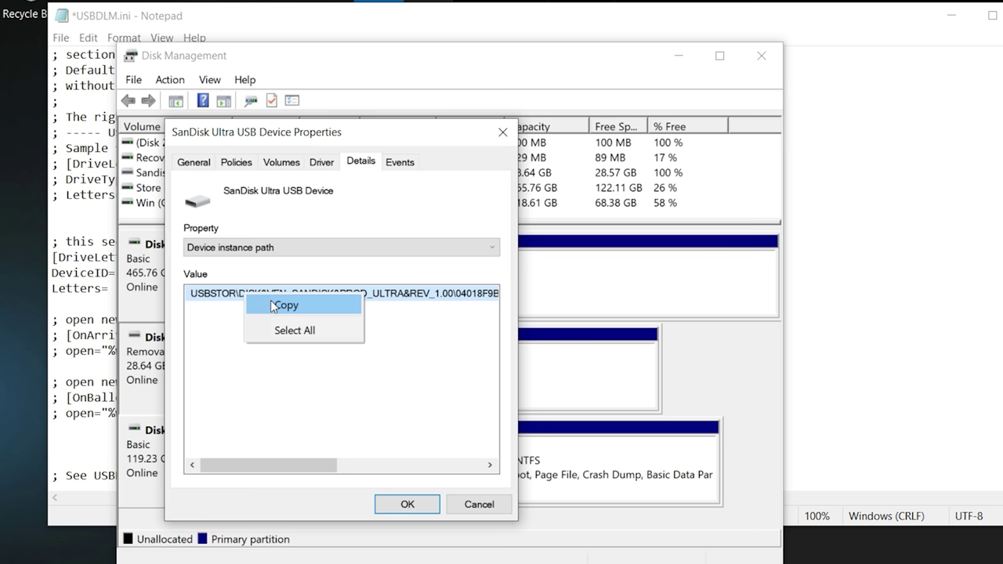
left_click(270, 305)
left_click(465, 505)
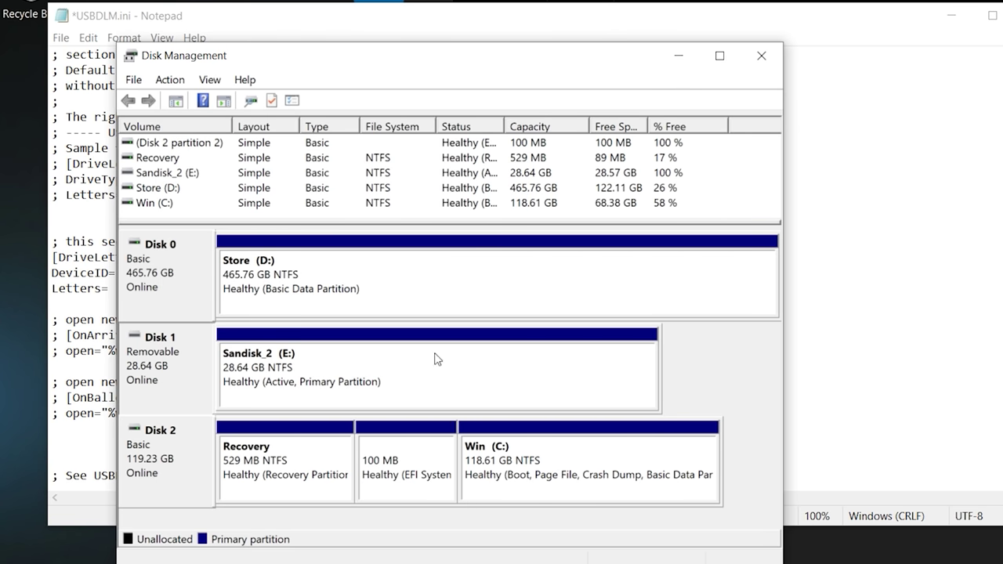
Paste the path after DeviceID= in USBDLM.ini and begin a second DeviceID= line.
left_click(266, 24)
right_click(143, 273)
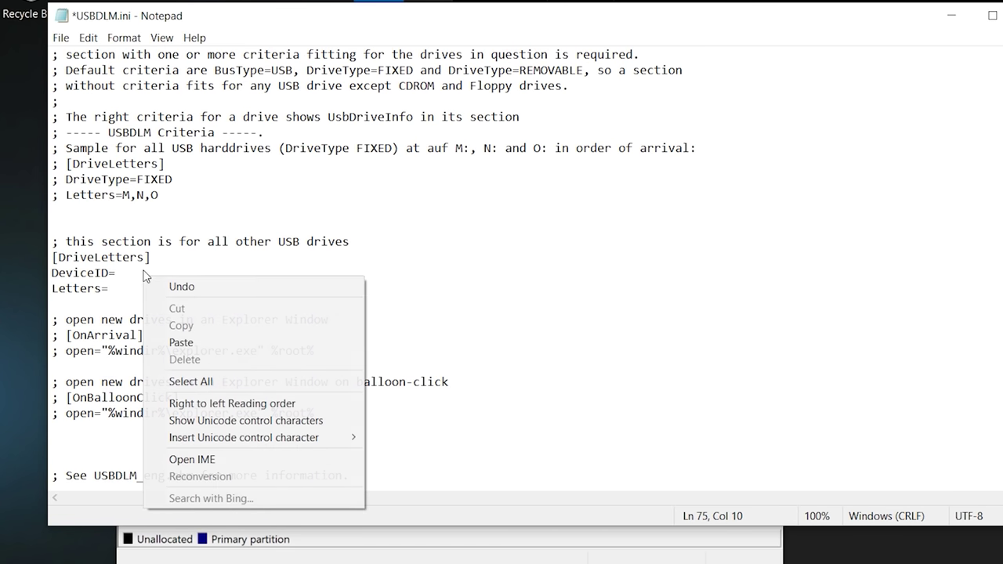
left_click(181, 343)
type("DeviceID")
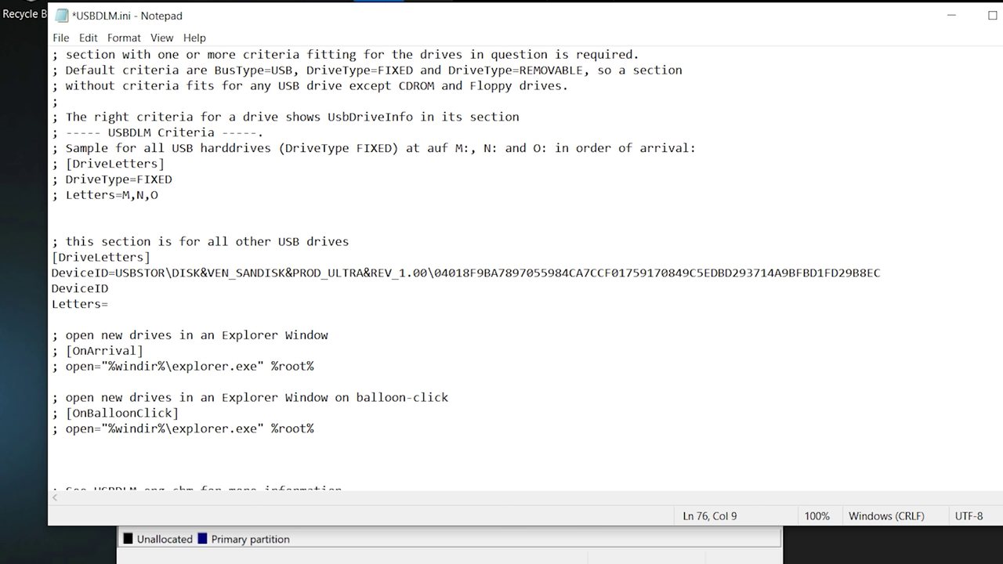
type("=")
Copy Sandisk_1's Device instance path from Disk 1's Details properties and return to USBDLM.ini.
left_click(329, 546)
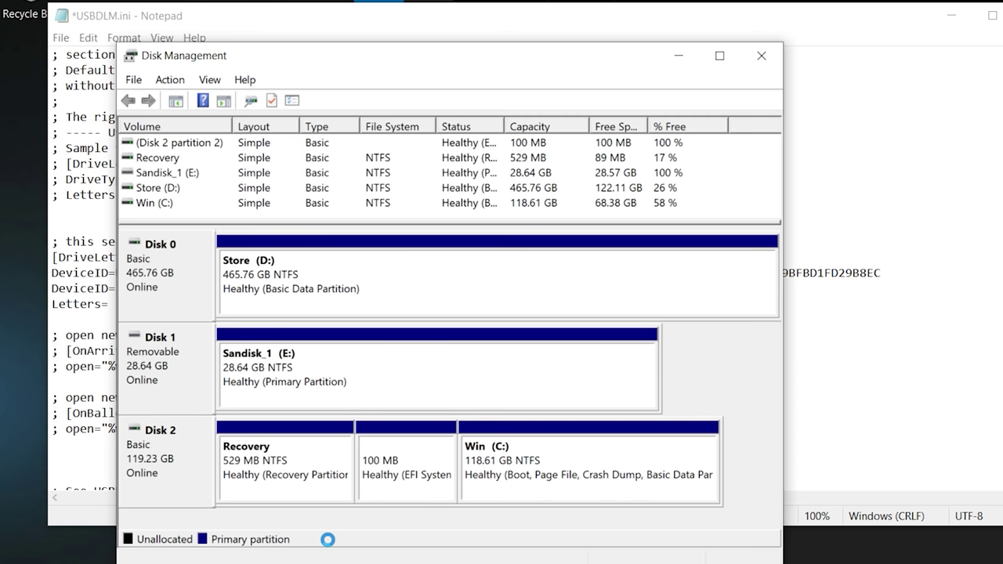
right_click(185, 359)
left_click(234, 414)
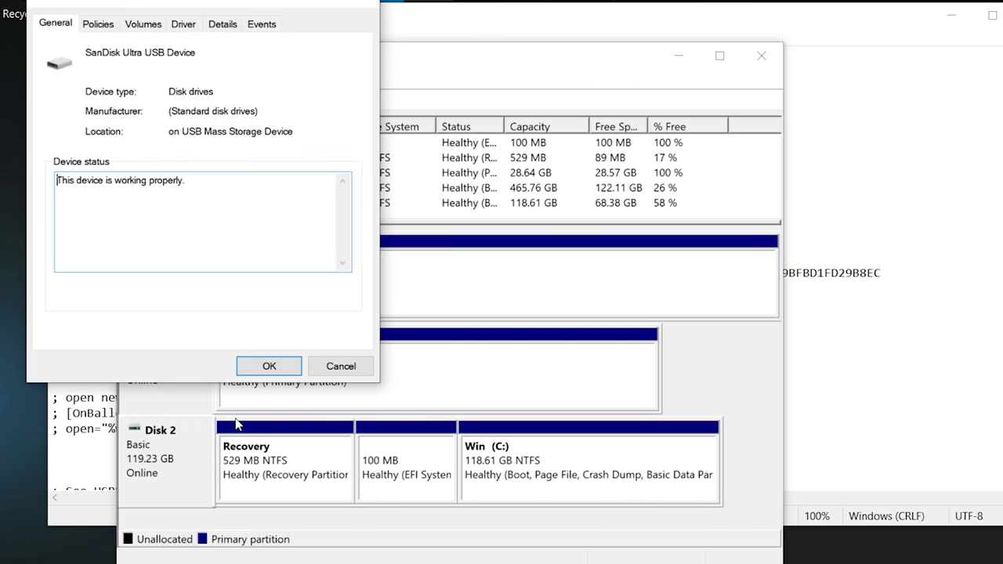
left_click(226, 24)
left_click(151, 109)
left_click(140, 138)
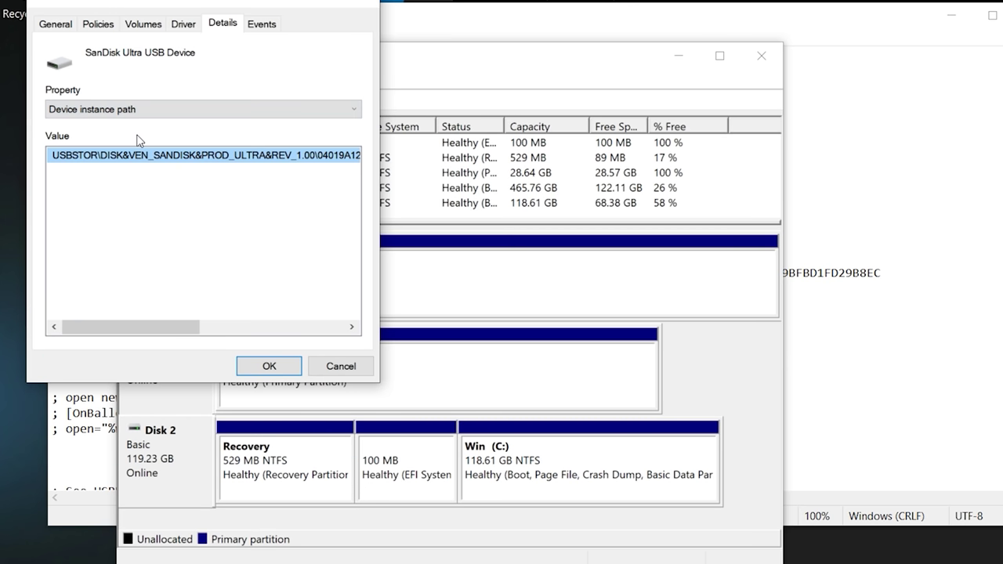
right_click(138, 155)
left_click(174, 166)
left_click(268, 366)
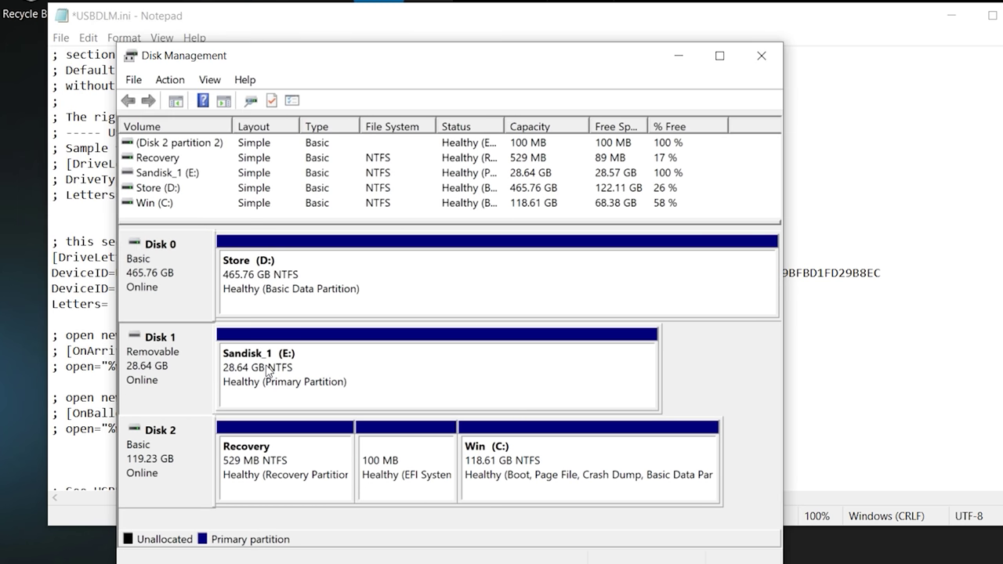
left_click(94, 288)
Paste the second drive's path after DeviceID=, remove the blank line, and set Letters=O.
right_click(128, 289)
left_click(153, 357)
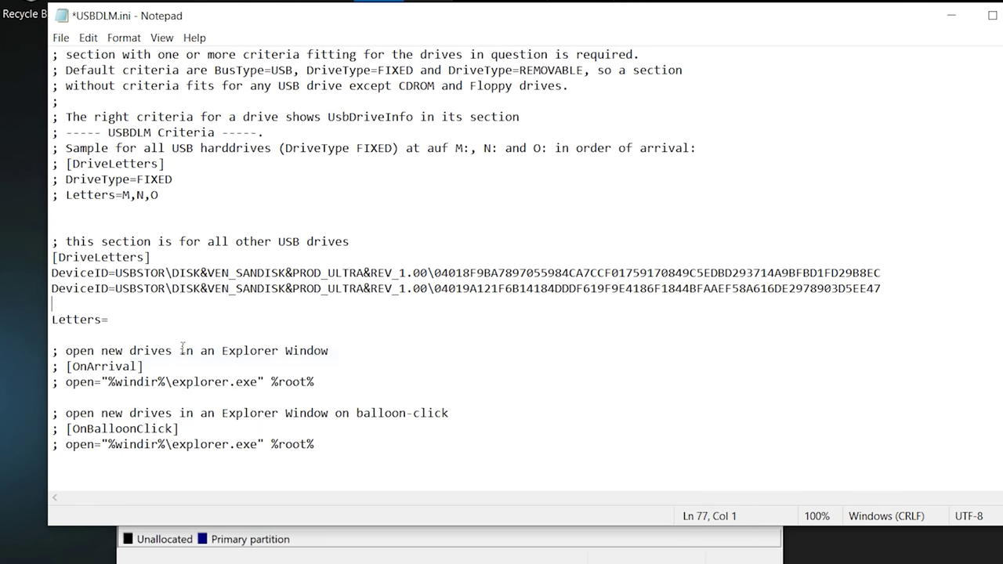
key("Delete")
left_click(150, 304)
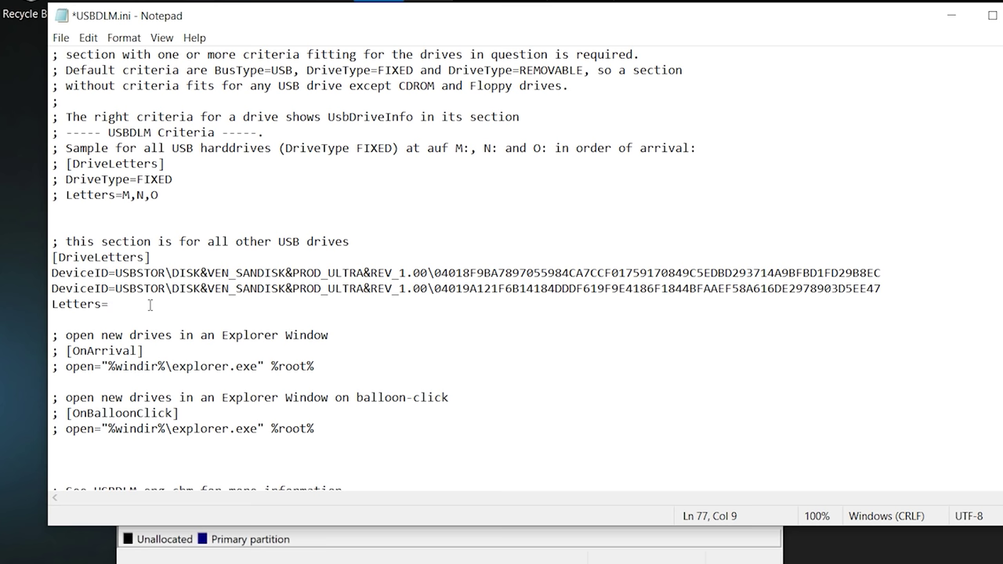
type("O")
Save USBDLM.ini and minimize Notepad.
left_click(63, 39)
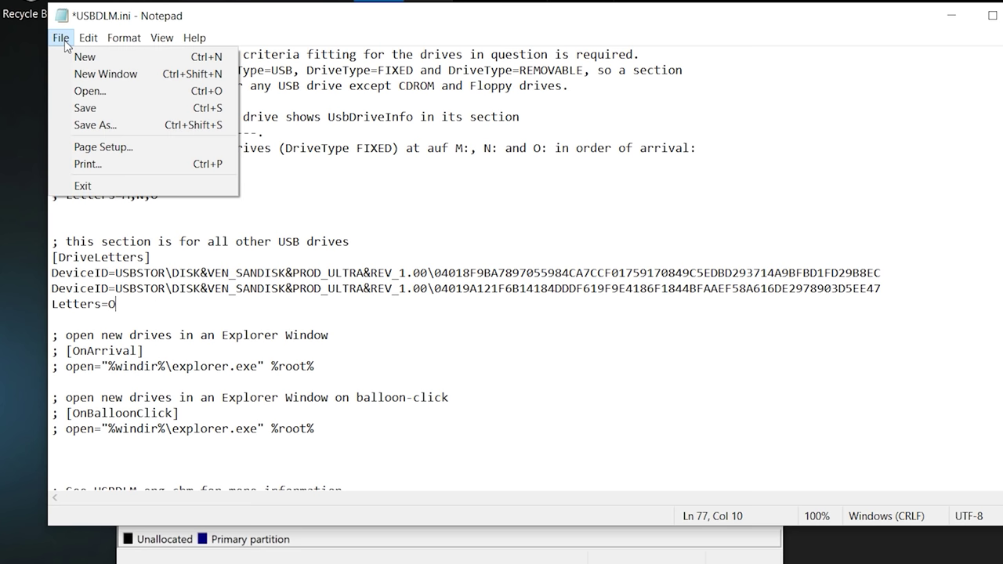
left_click(84, 107)
left_click(951, 15)
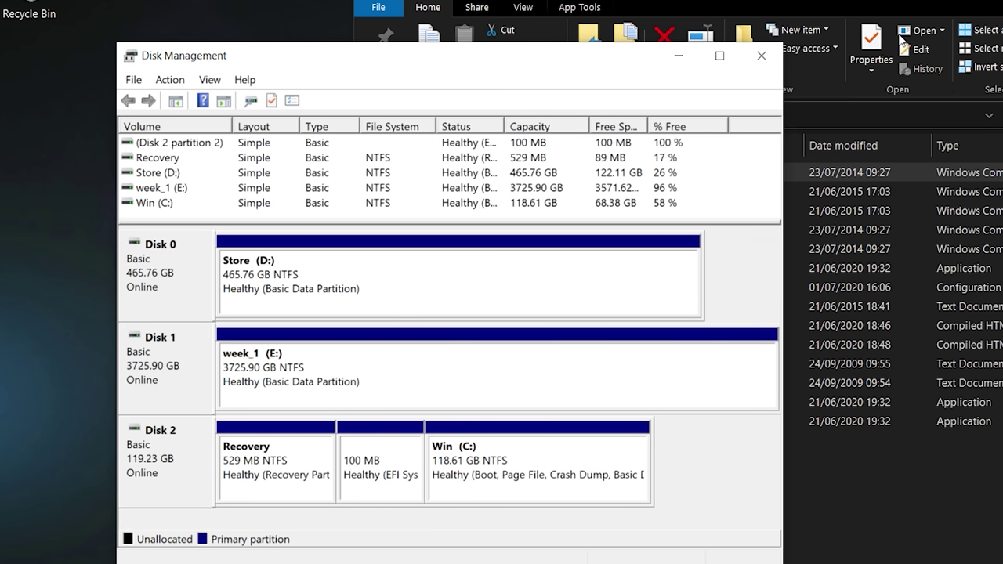
Copy the 3725.90 GB week_1 disk's Device instance path from its Details properties.
right_click(175, 369)
left_click(257, 534)
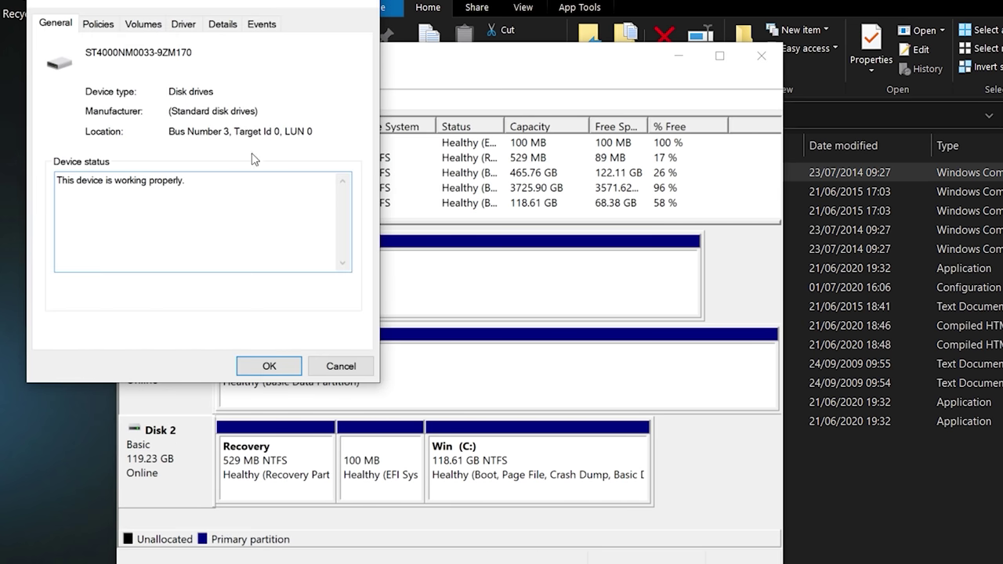
left_click(223, 23)
left_click(202, 108)
left_click(71, 134)
right_click(107, 155)
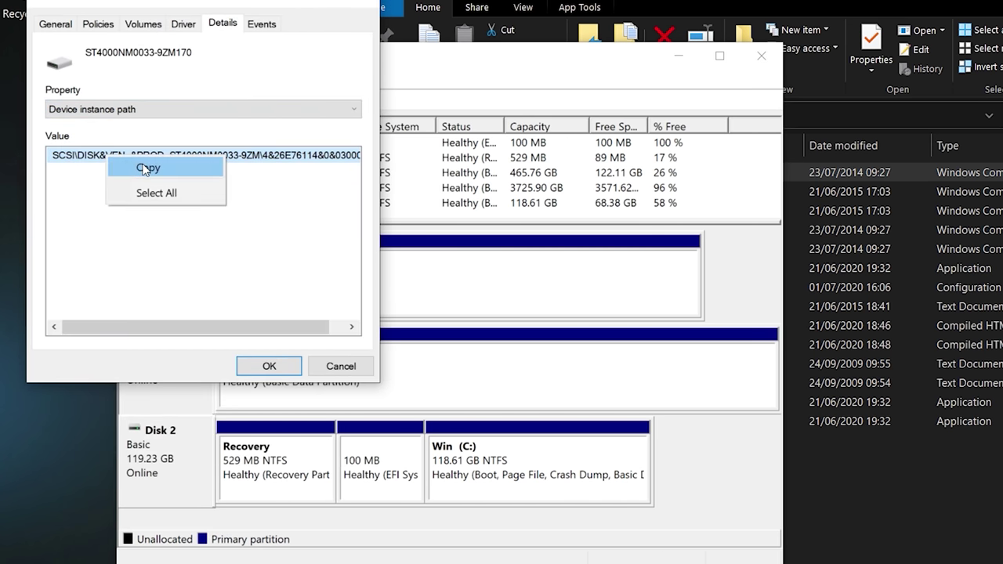
left_click(146, 168)
left_click(293, 366)
Add a new [DriveLetters] section with the week_1 disk's DeviceID and Letters=X, and save.
key("alt+Tab")
type("[")
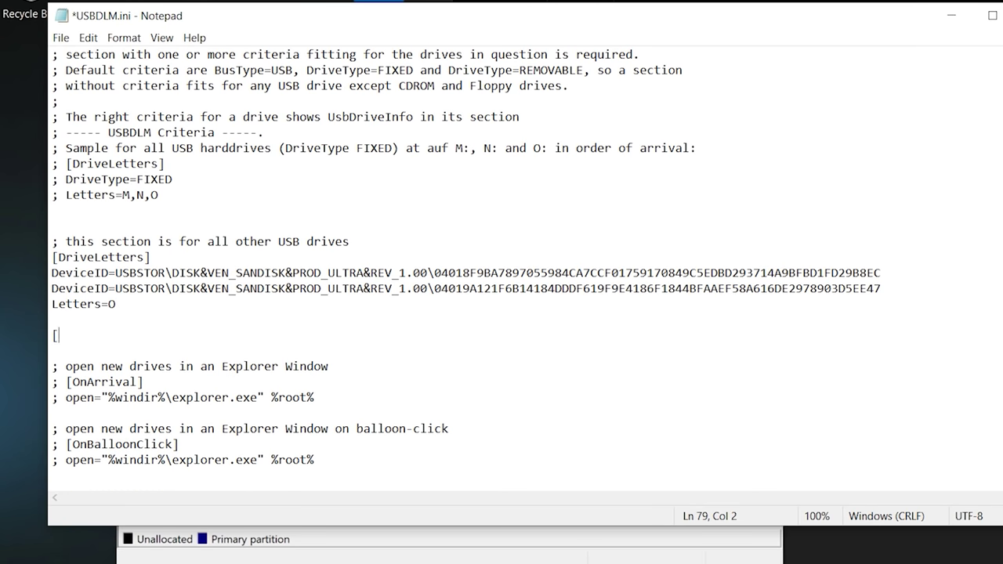
type("DriveLetters]")
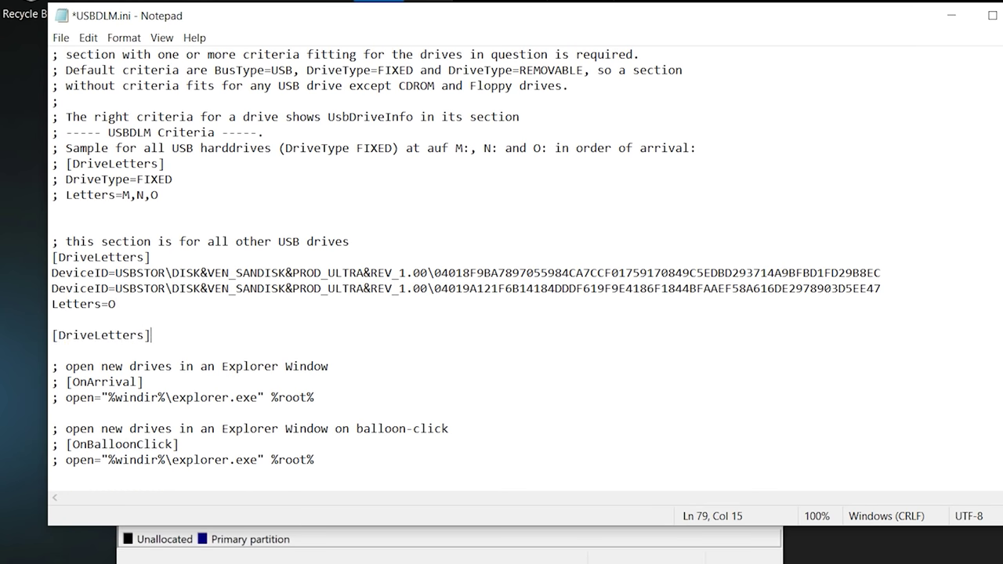
key("Return")
type("DeviceID=")
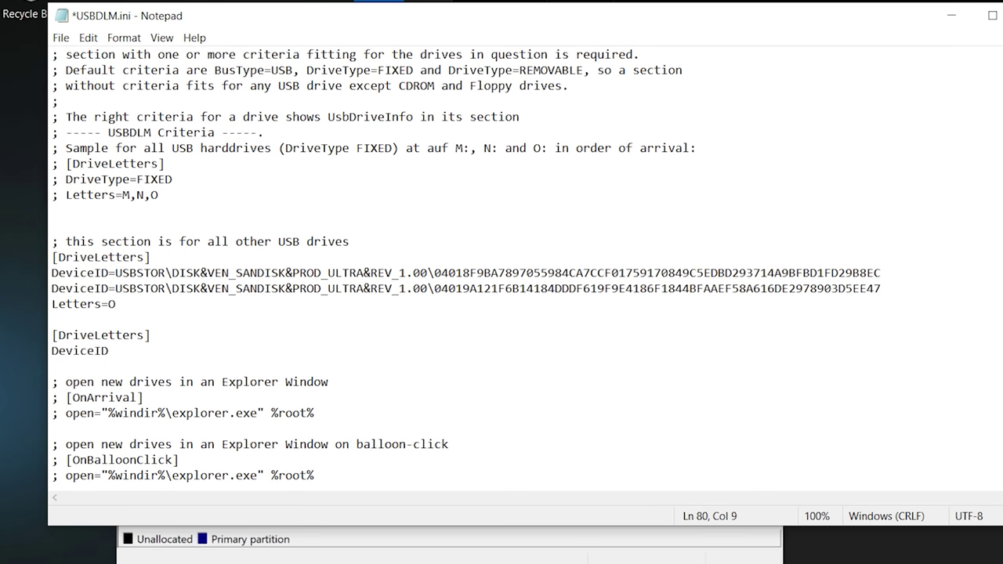
key("ctrl+v")
key("Return")
type("Letters=X")
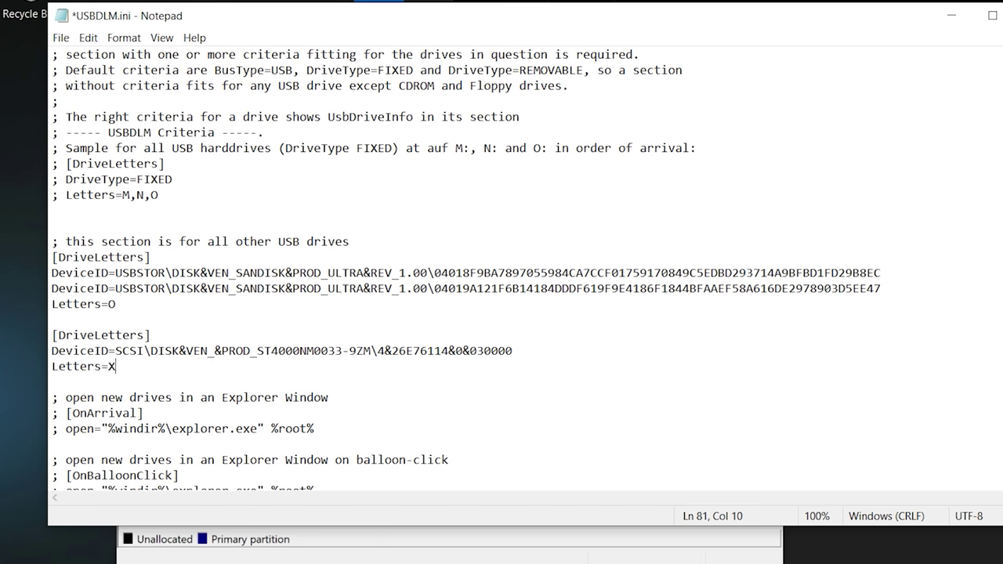
key("ctrl+s")
Copy the second hot-swap disk's Device instance path and start a new line in USBDLM.ini.
left_click(399, 560)
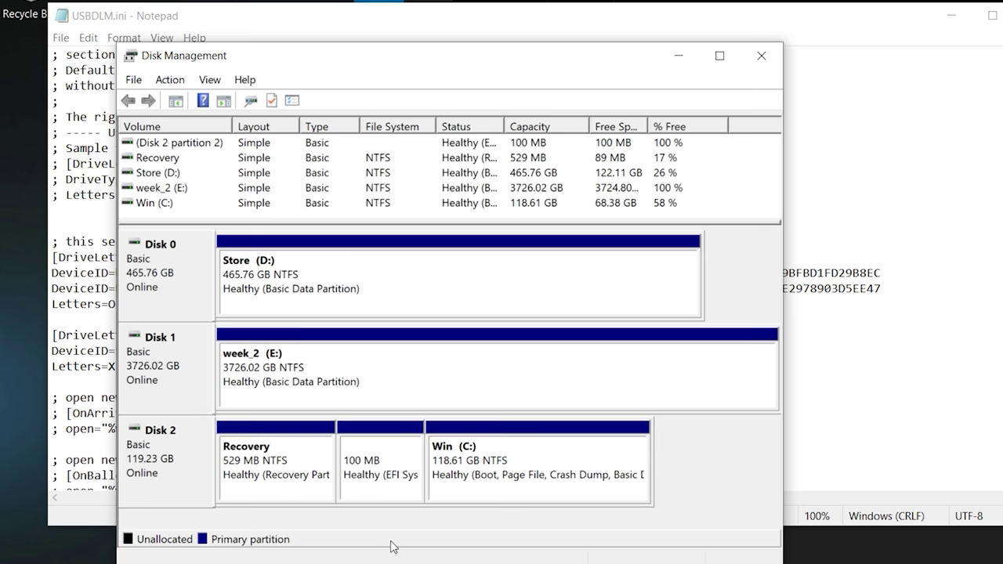
right_click(174, 358)
left_click(236, 525)
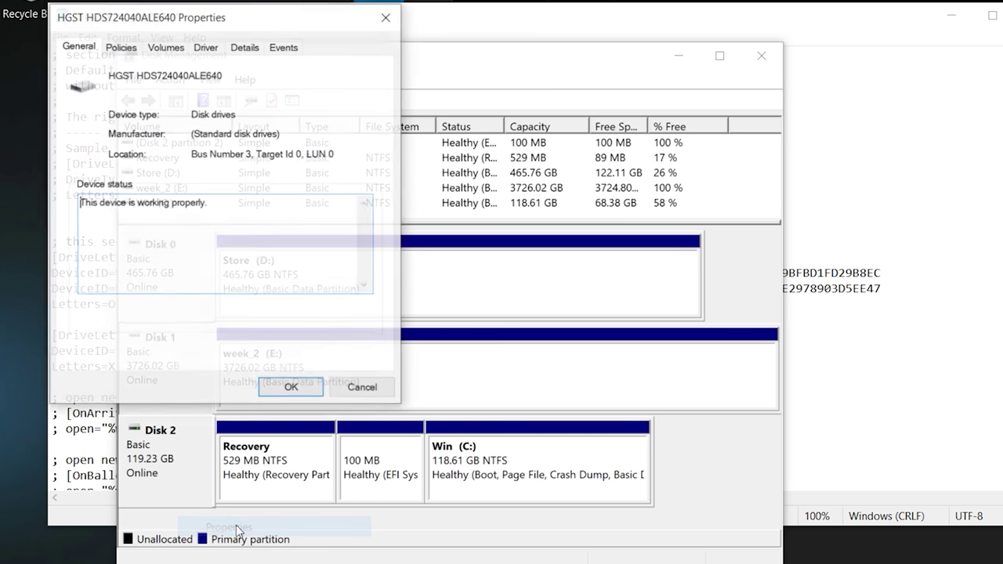
left_click(244, 48)
left_click(168, 130)
left_click(167, 149)
right_click(157, 176)
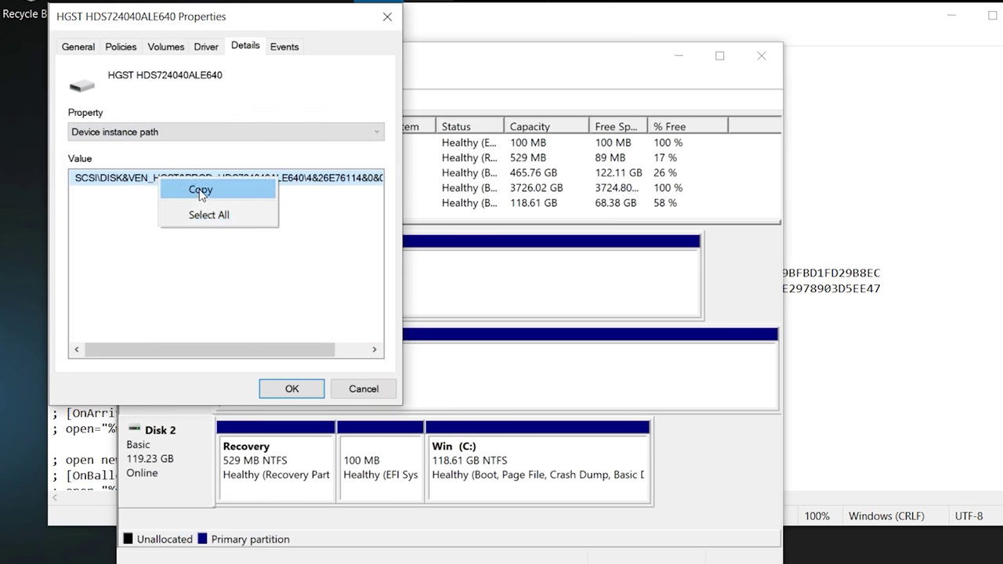
left_click(224, 188)
left_click(276, 387)
key("alt+Tab")
left_click(515, 349)
key("Return")
Add a DeviceID= line with the HGST disk's path, remove the blank line, and save USBDLM.ini.
type("Device")
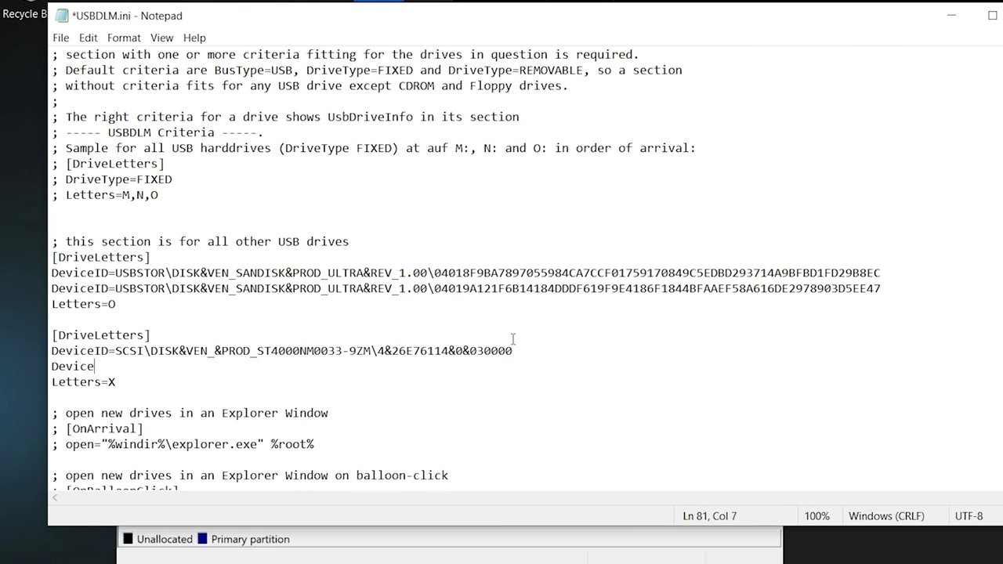
type("ID=")
key("ctrl+v")
key("Delete")
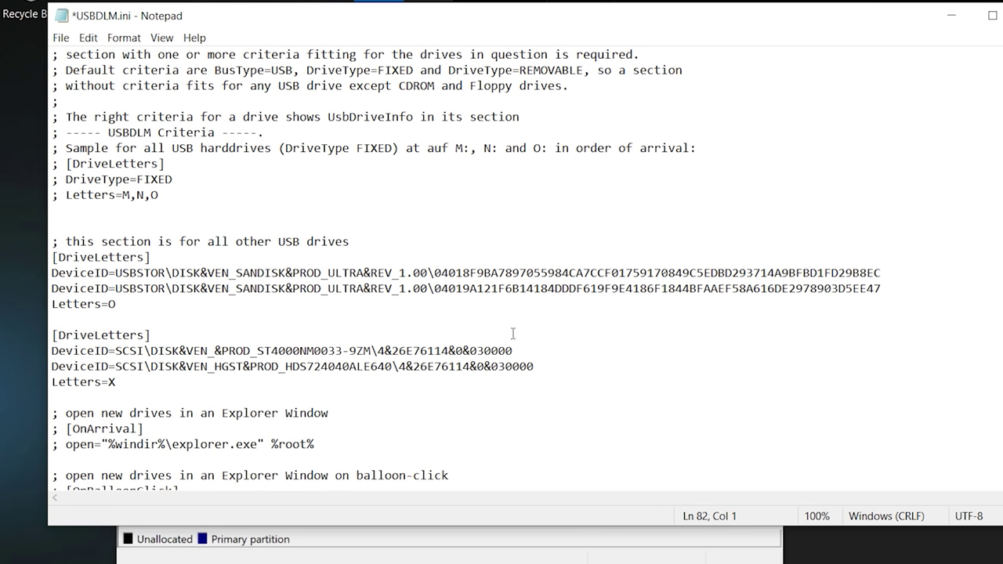
left_click(56, 39)
left_click(85, 105)
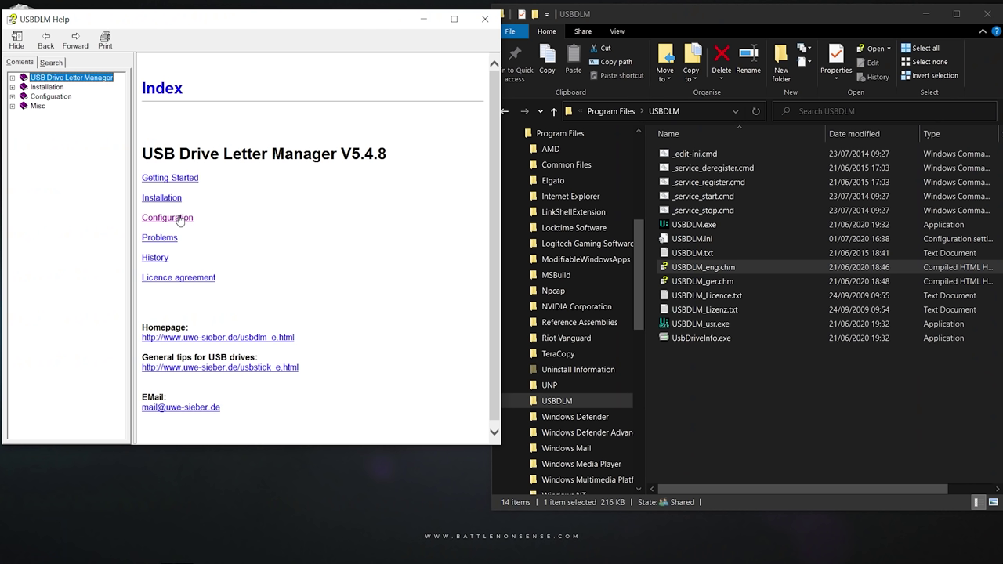
In USBDLM Help, view the Configuration, Mounting to NTFS folders and Variables pages.
left_click(177, 218)
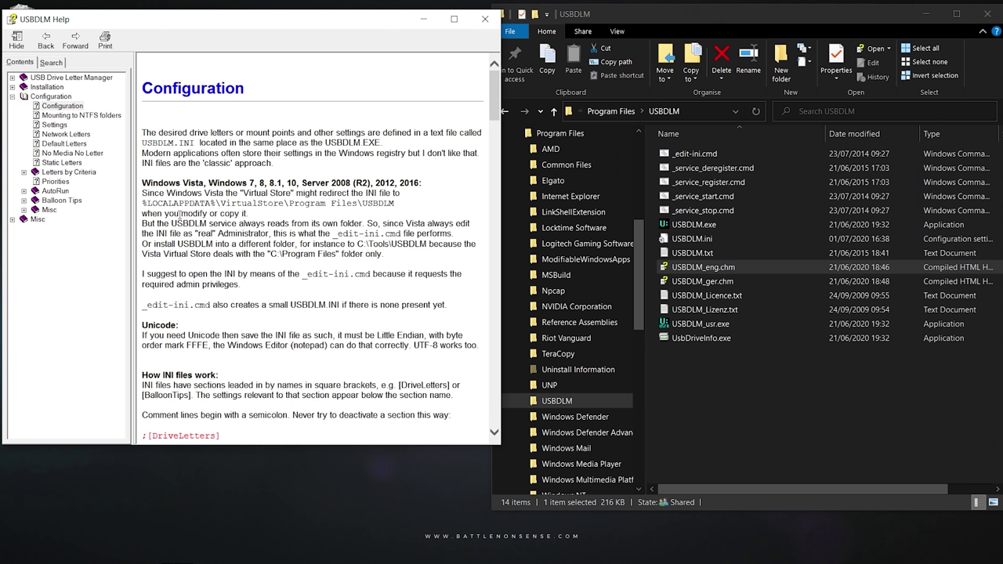
left_click(79, 115)
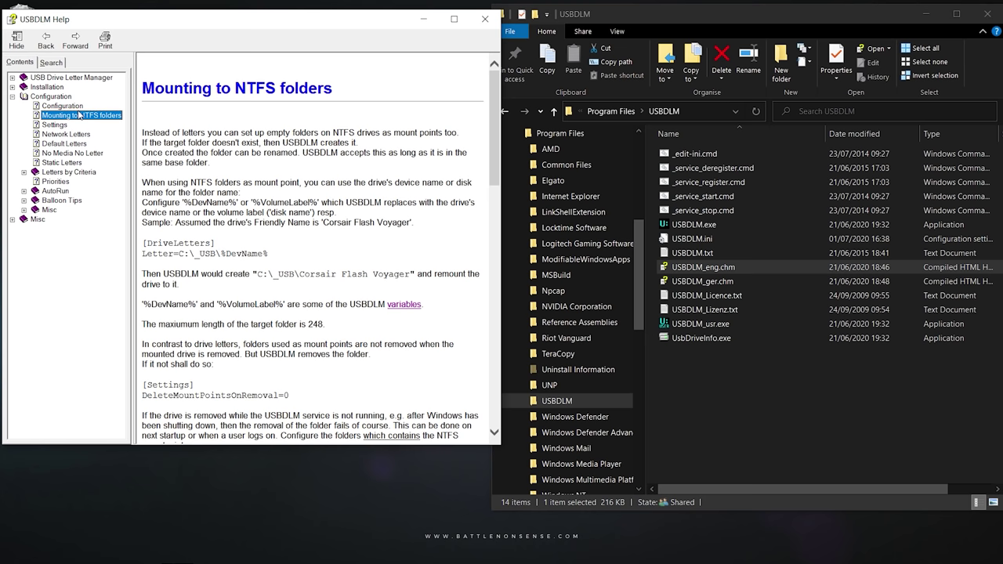
left_click(400, 307)
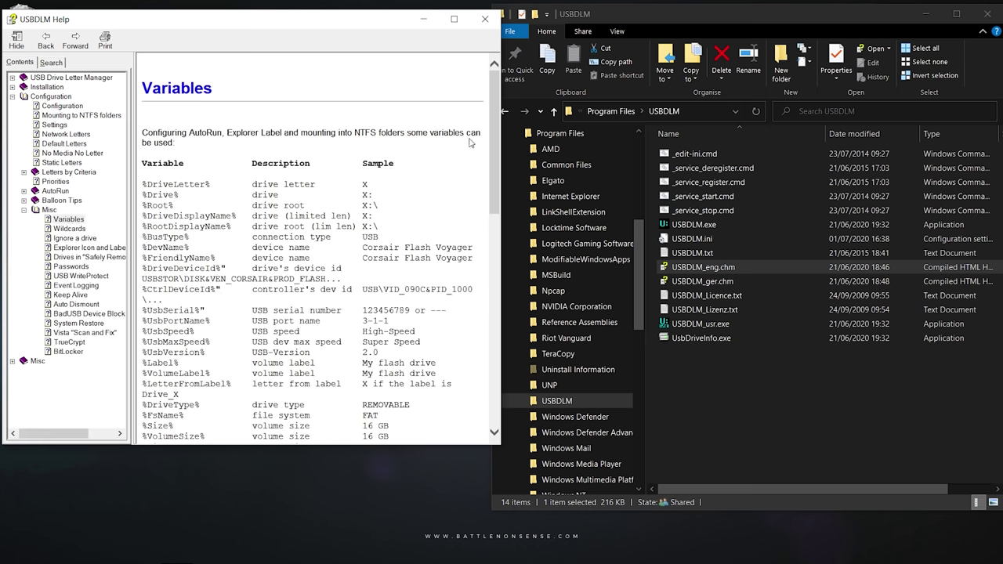
left_click_drag(493, 101, 473, 256)
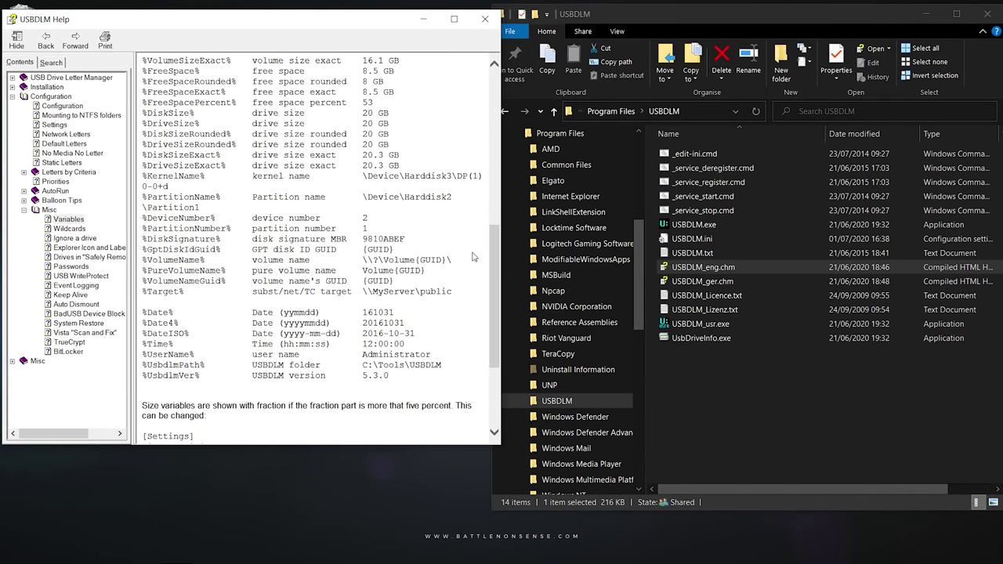
Expand Letters by Criteria, widen the contents pane, and view the Drive Size and Device ID pages.
left_click(24, 172)
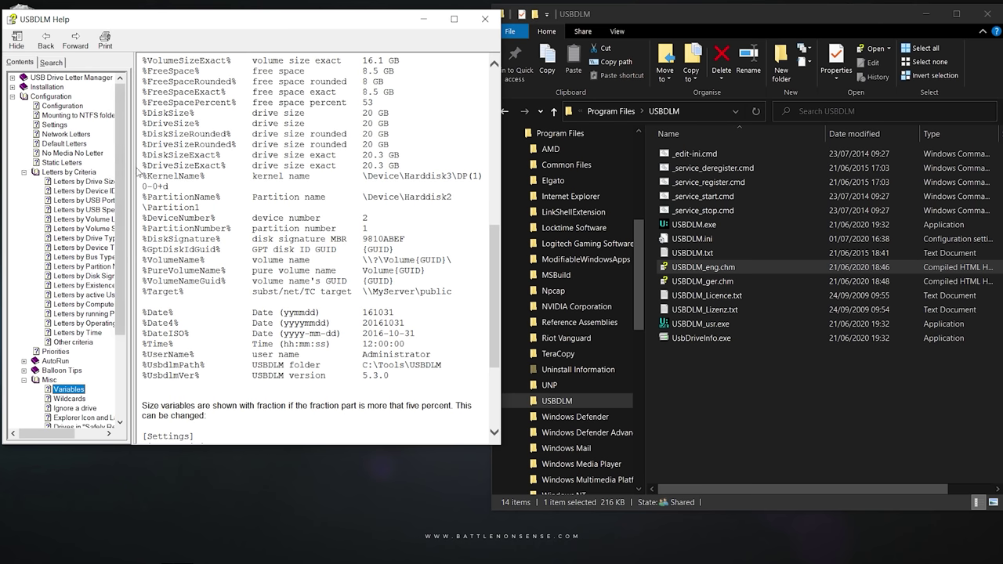
left_click_drag(133, 170, 187, 164)
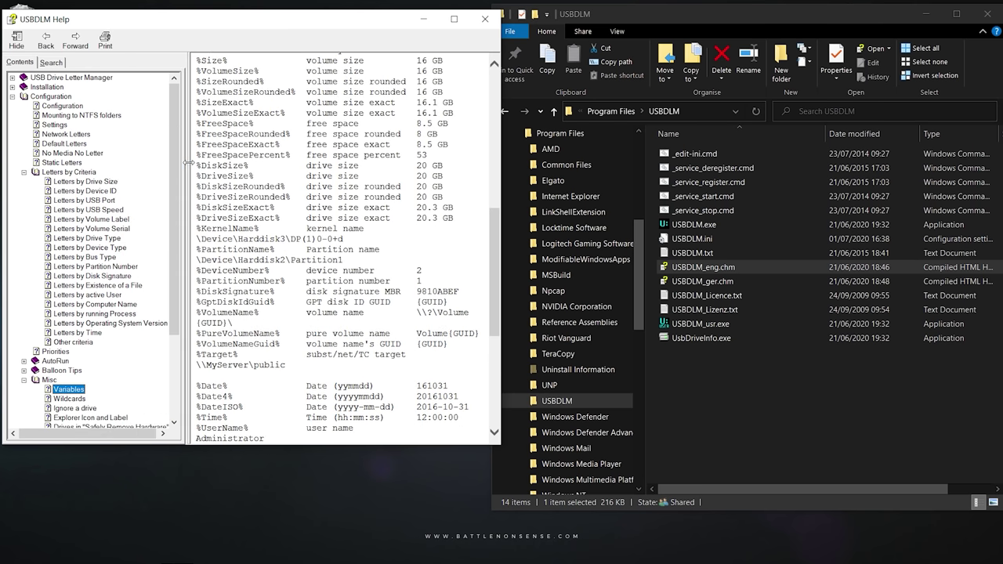
left_click(97, 182)
left_click(98, 191)
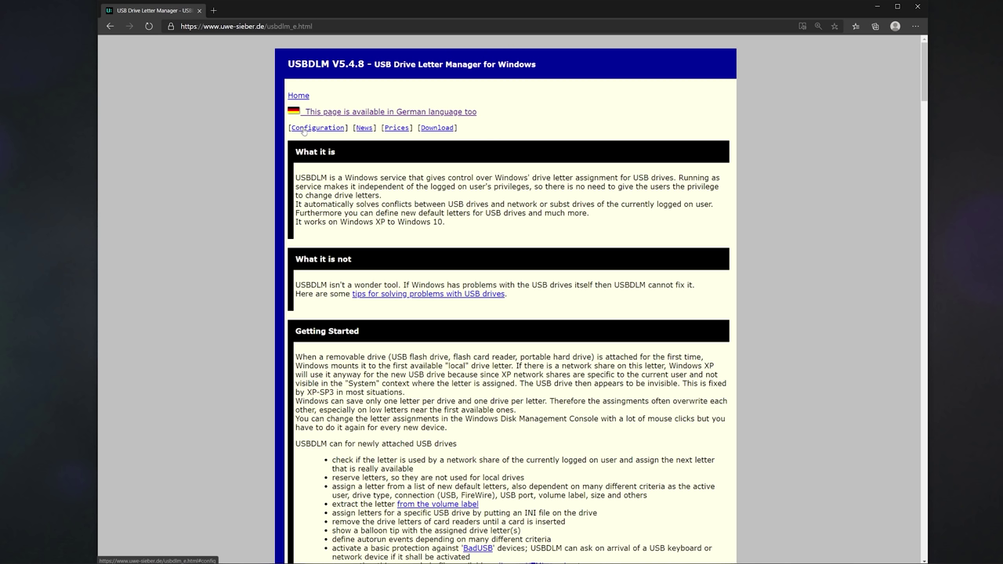
Jump to the USBDLM homepage's Configuration section and open the online HTML help.
left_click(304, 129)
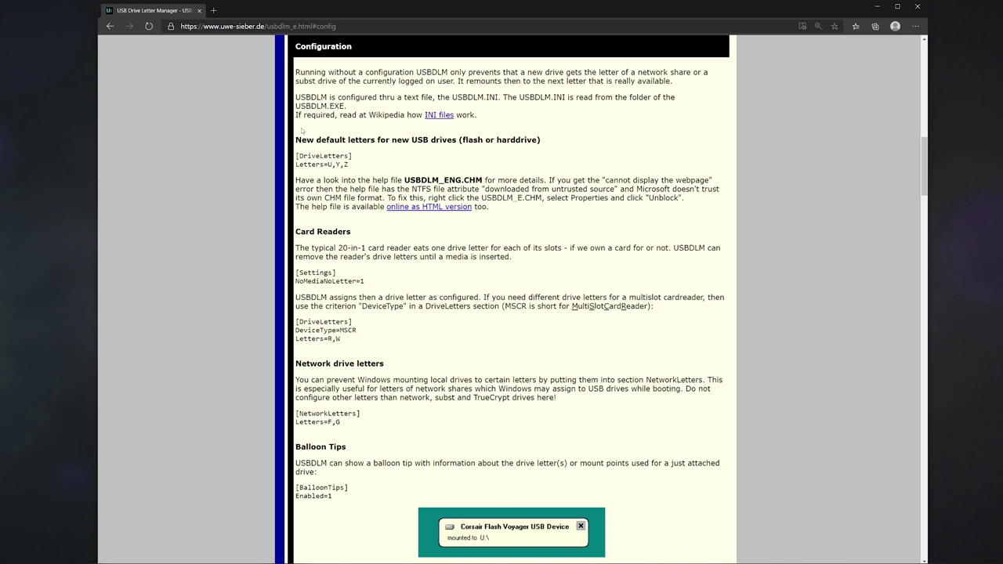
left_click(411, 210)
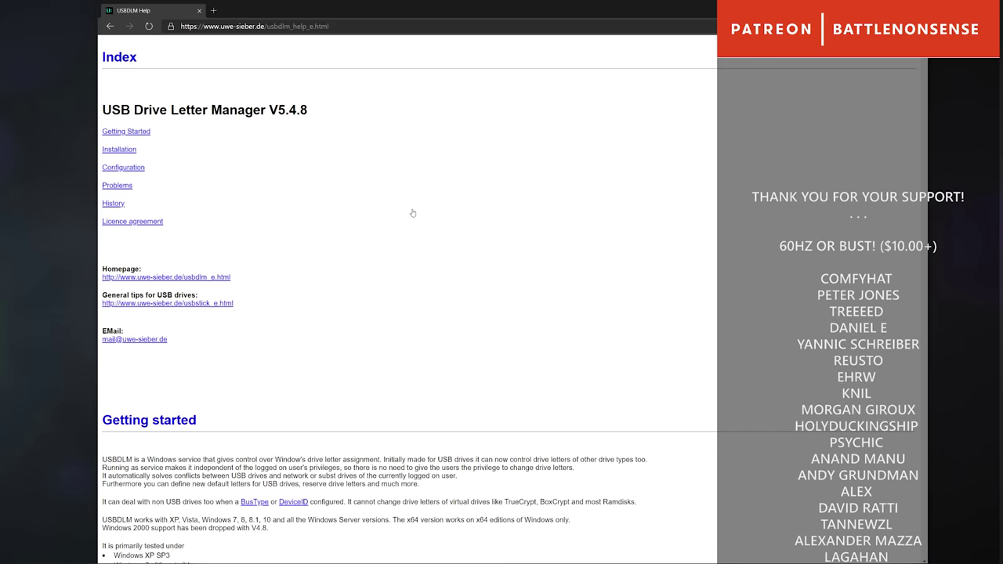
Go to the online help's Configuration section and read down to Mounting to NTFS folders.
left_click(139, 168)
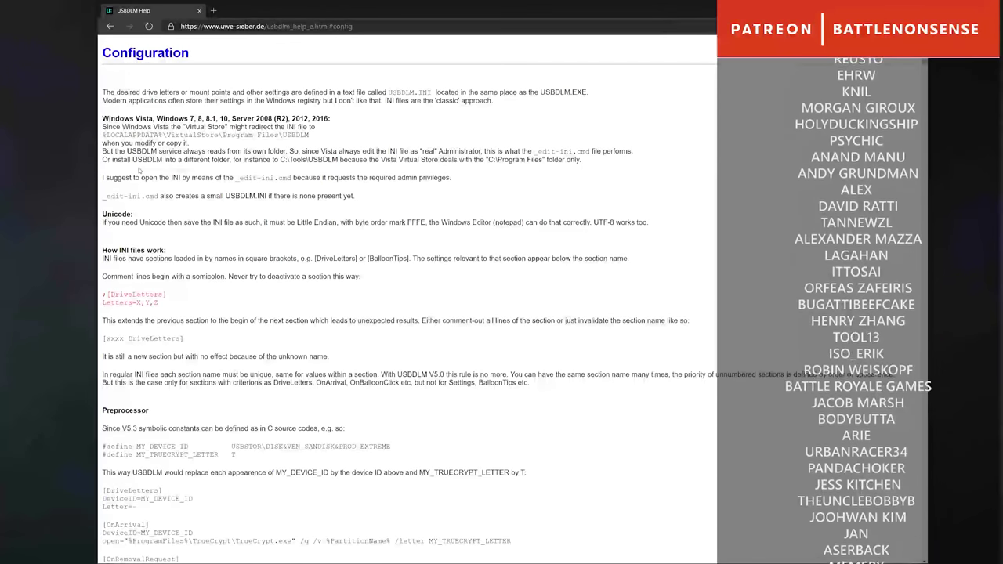
scroll(140, 170, "down", 7)
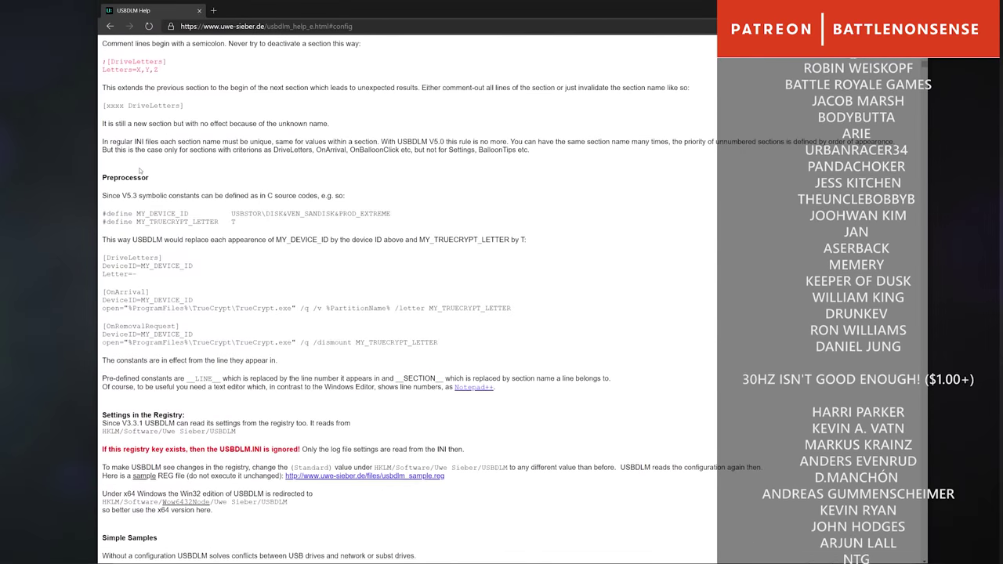
scroll(140, 170, "down", 5)
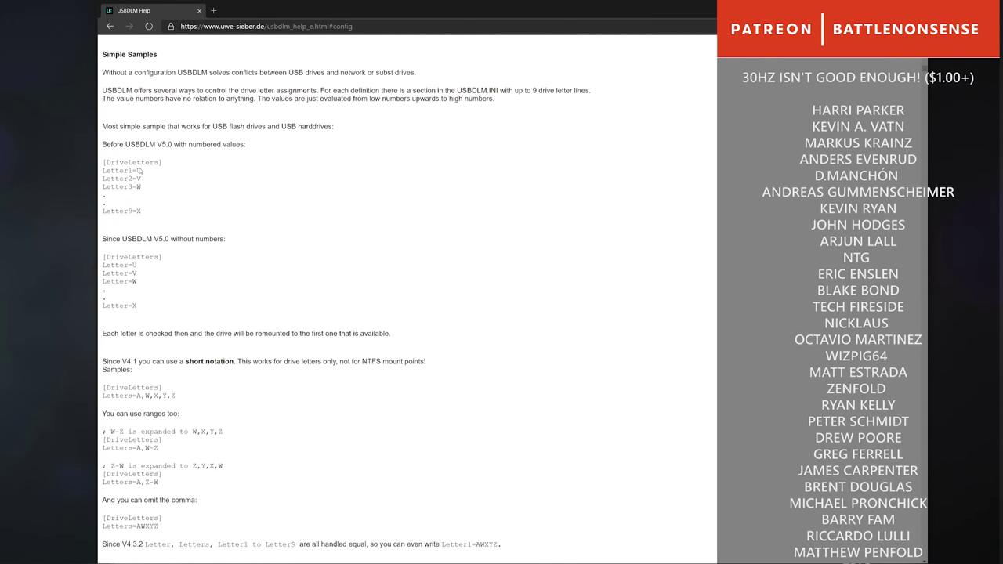
scroll(140, 170, "down", 10)
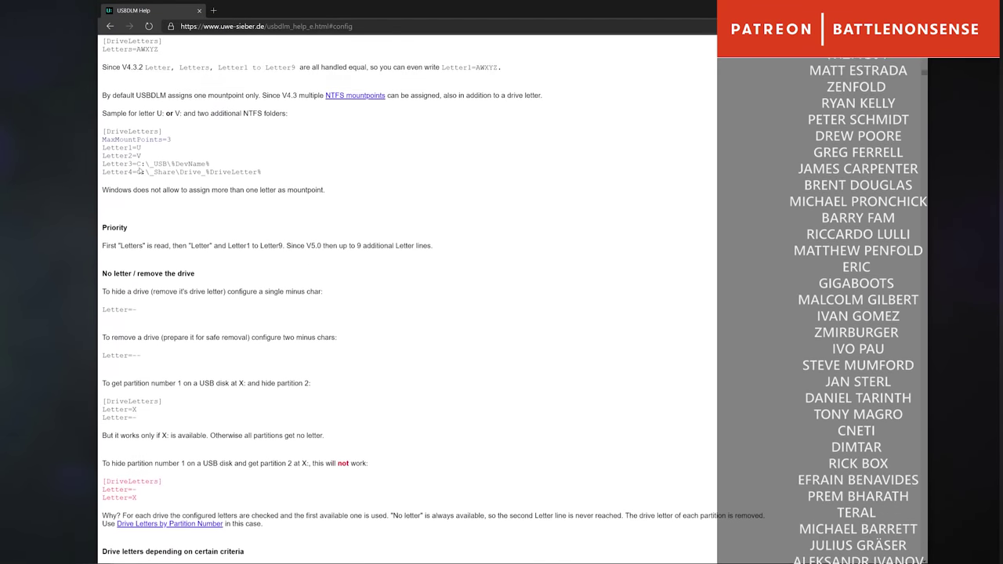
scroll(140, 170, "down", 10)
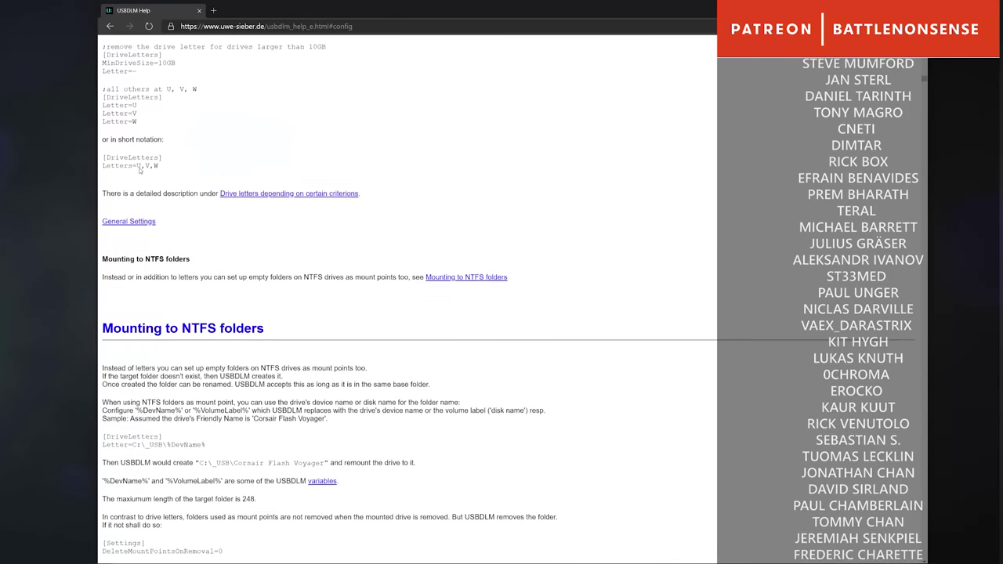
scroll(140, 170, "down", 3)
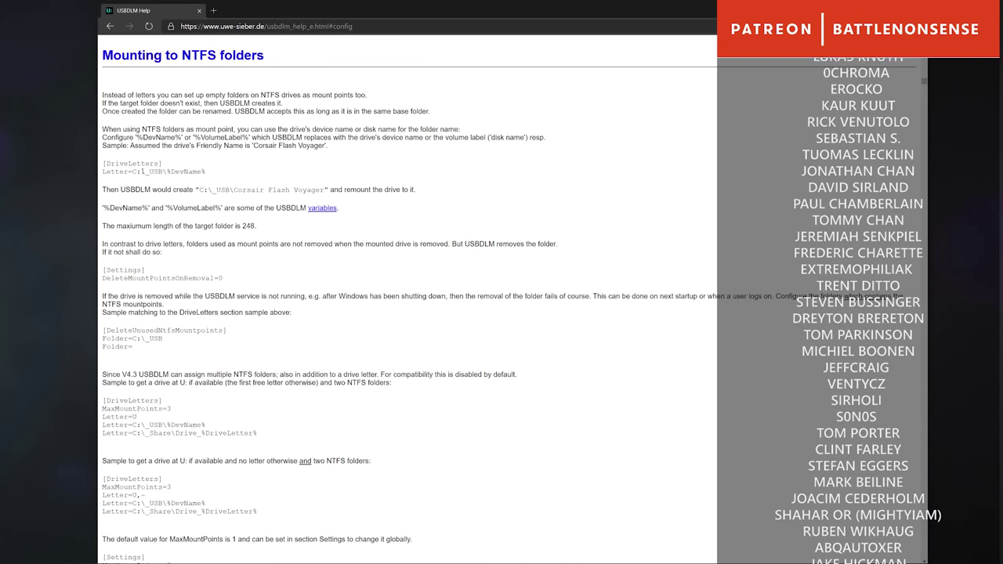